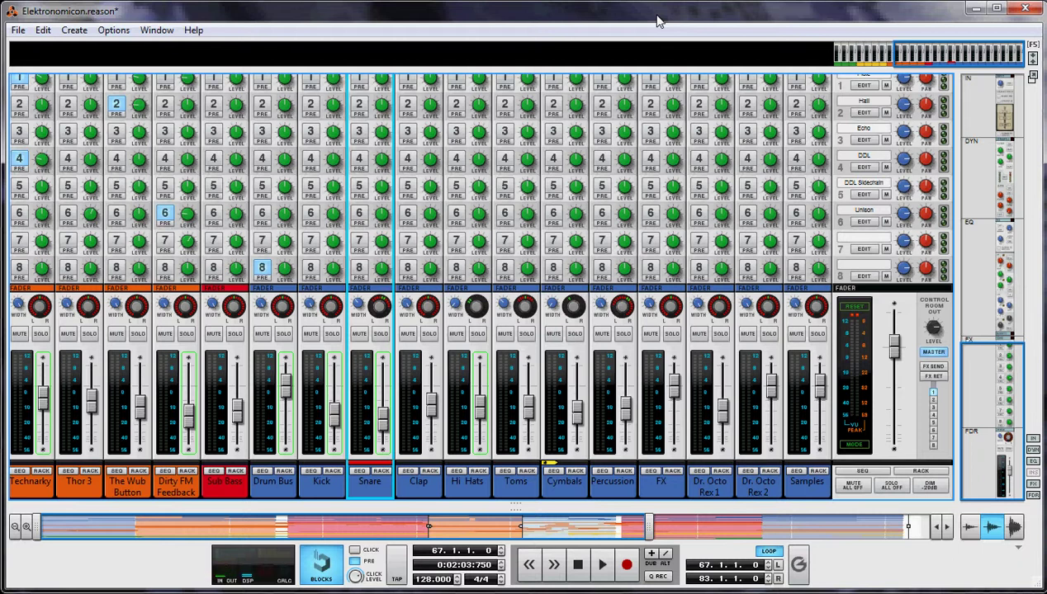
Find the Kong 1 track in the sequencer and locate its Kong Drum Designer in the rack
{"action": "key", "text": "F6"}
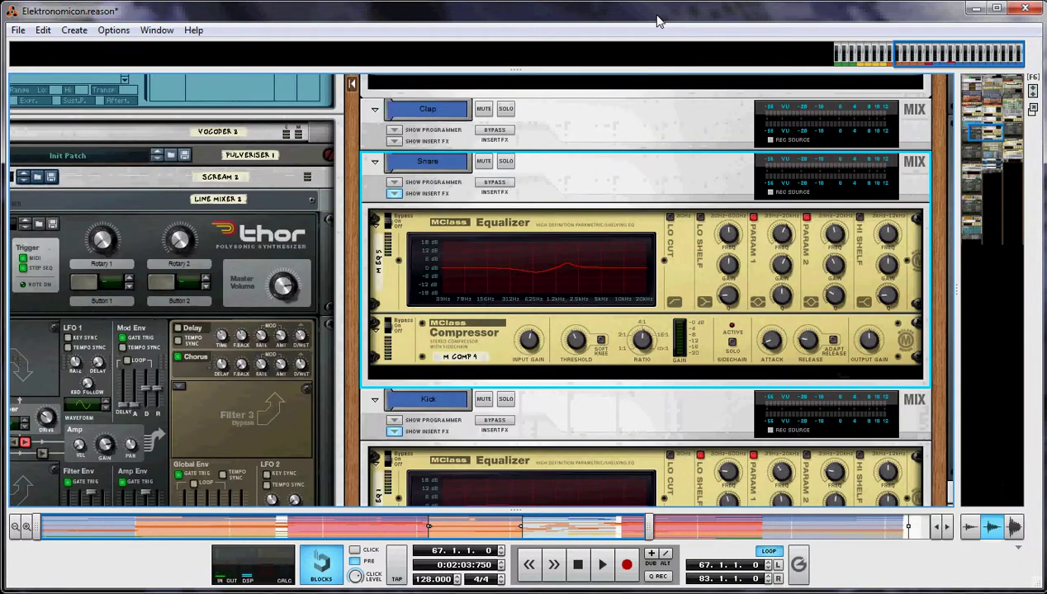
{"action": "key", "text": "F7"}
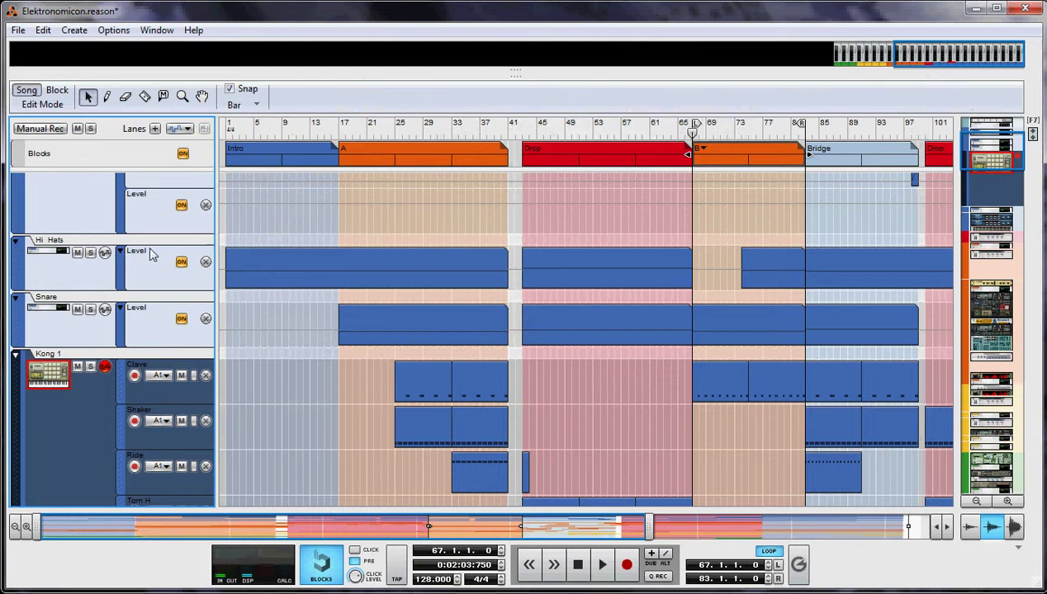
{"action": "scroll", "coordinate": [93, 354], "scroll_direction": "down", "scroll_amount": 1}
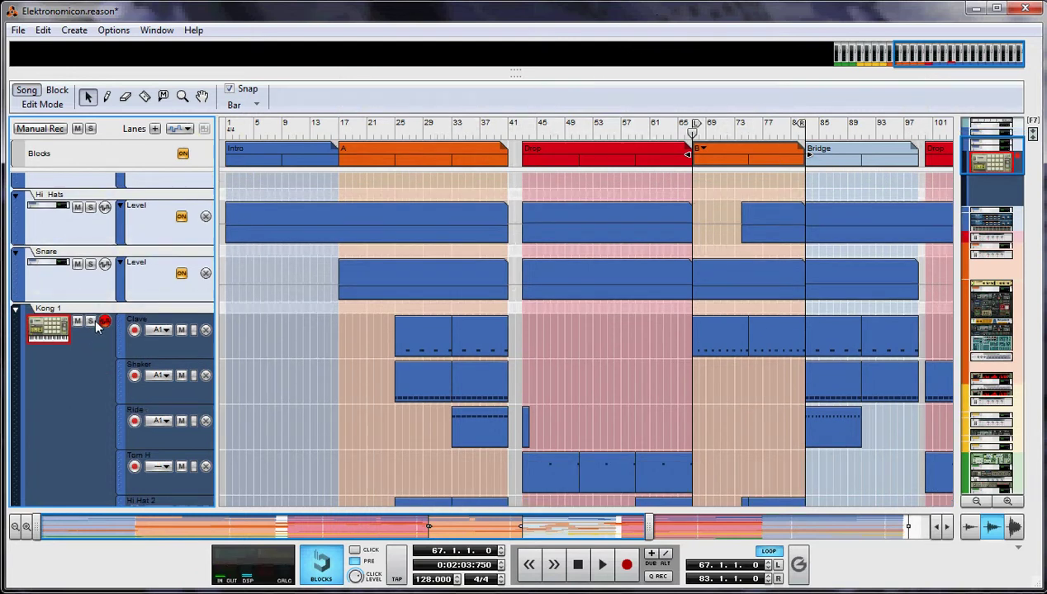
{"action": "left_click", "coordinate": [93, 321]}
{"action": "key", "text": "F6"}
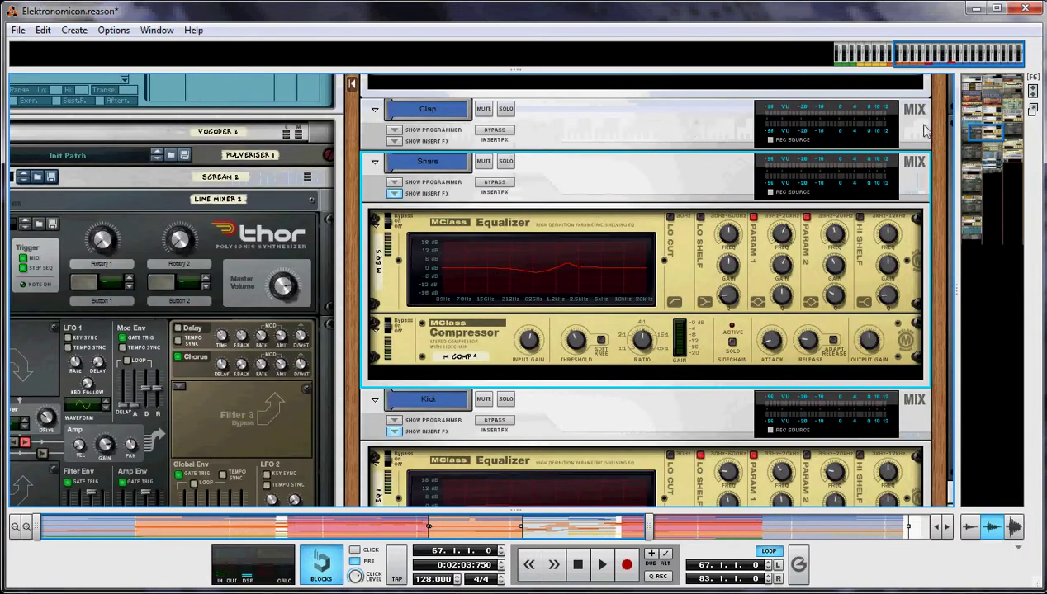
{"action": "left_click_drag", "start_coordinate": [982, 126], "coordinate": [981, 151]}
{"action": "left_click", "coordinate": [403, 283]}
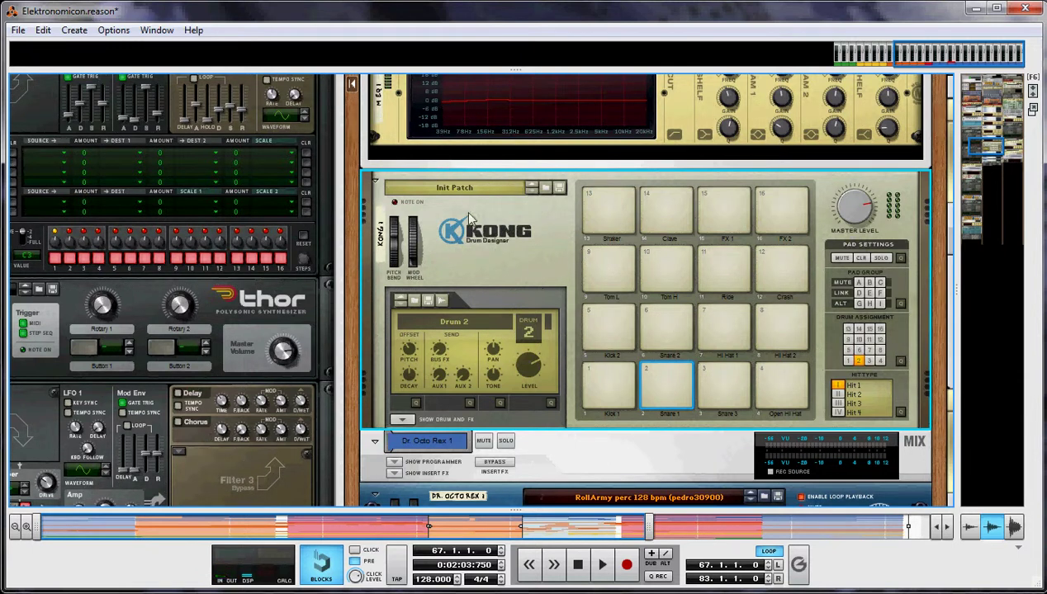
Examine the separate audio outputs 3–16 on the rear of the Kong, and return to the rack front
{"action": "key", "text": "Tab"}
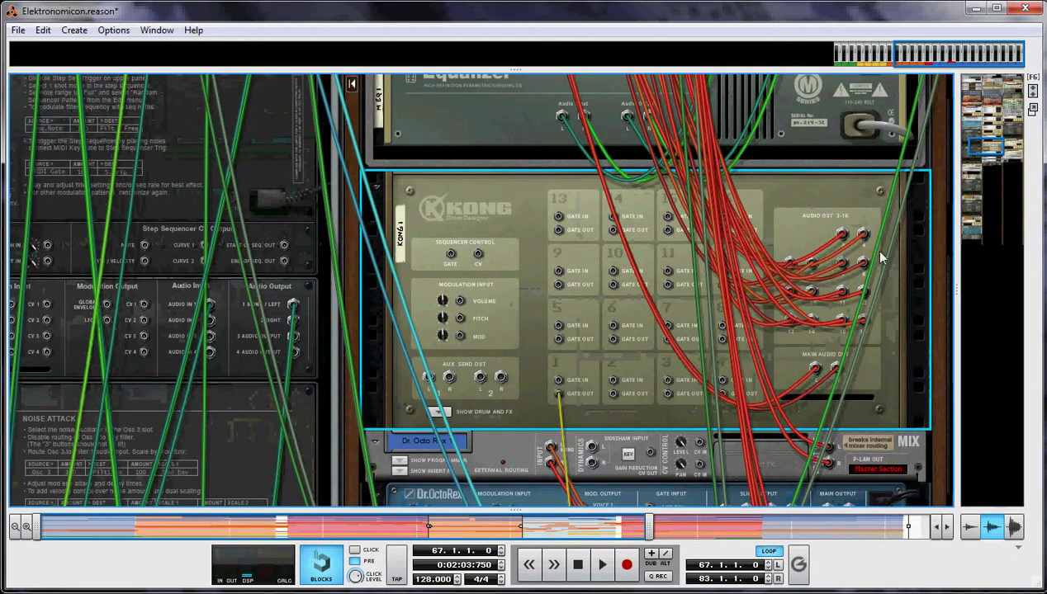
{"action": "mouse_move", "coordinate": [842, 235]}
{"action": "left_mouse_down"}
{"action": "mouse_move", "coordinate": [828, 252]}
{"action": "mouse_move", "coordinate": [480, 378]}
{"action": "mouse_move", "coordinate": [483, 388]}
{"action": "mouse_move", "coordinate": [818, 347]}
{"action": "mouse_move", "coordinate": [822, 250]}
{"action": "mouse_move", "coordinate": [842, 237]}
{"action": "left_mouse_up"}
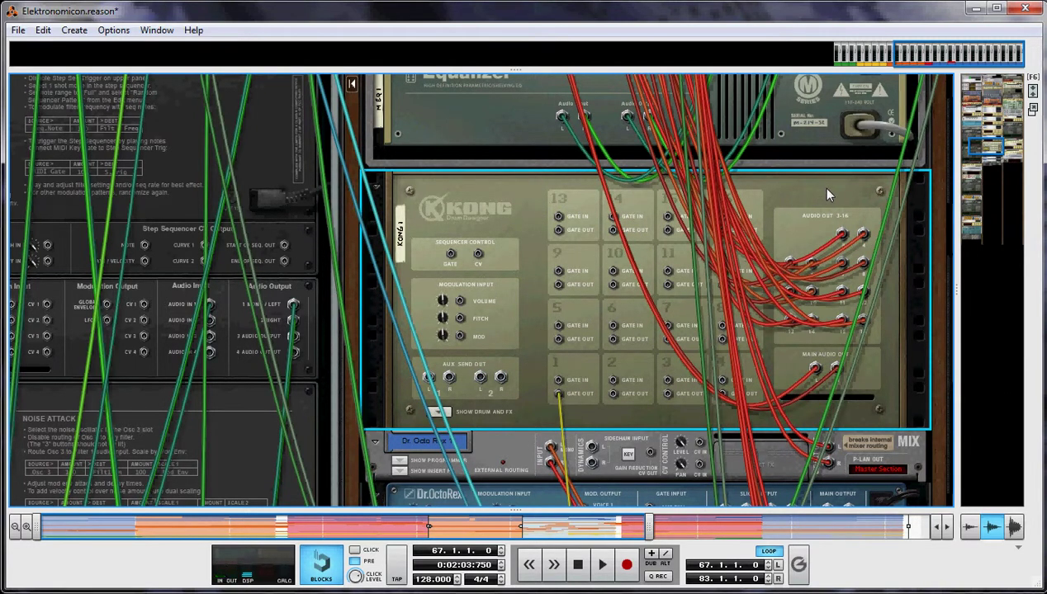
{"action": "key", "text": "Tab"}
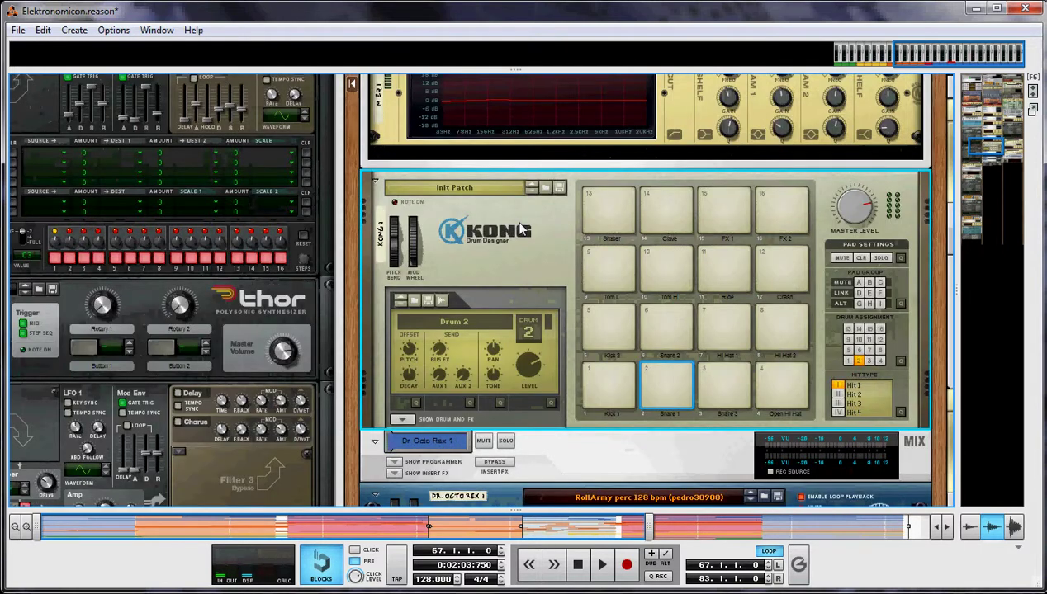
Audition the Kong's kick, snare and hi-hat pads in its two lower pad rows, ending on Snare 2
{"action": "left_click", "coordinate": [619, 376]}
{"action": "left_click", "coordinate": [660, 378]}
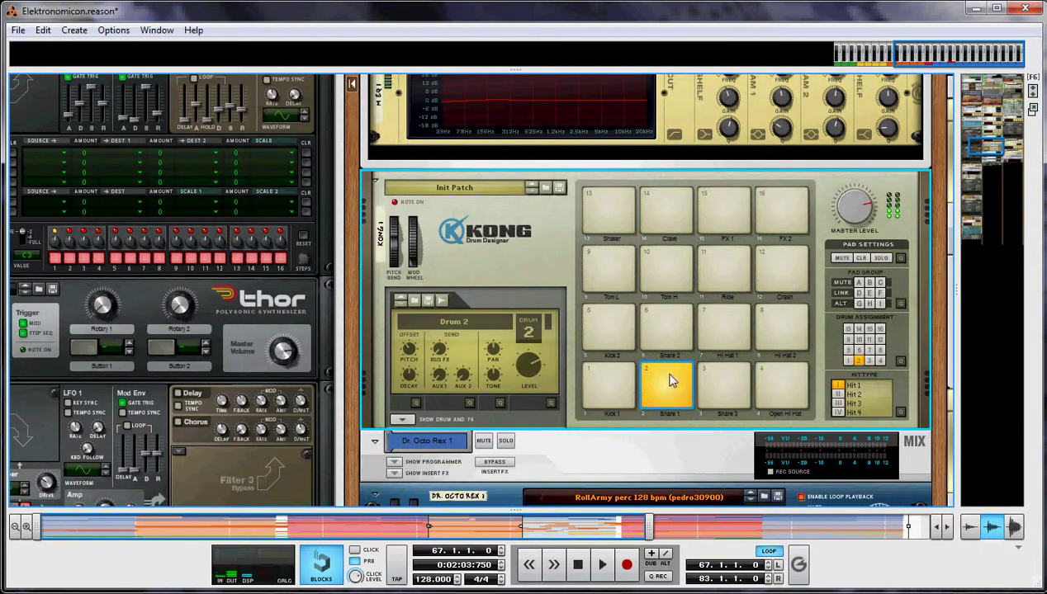
{"action": "left_click", "coordinate": [625, 380]}
{"action": "left_click", "coordinate": [719, 379]}
{"action": "left_click", "coordinate": [790, 375]}
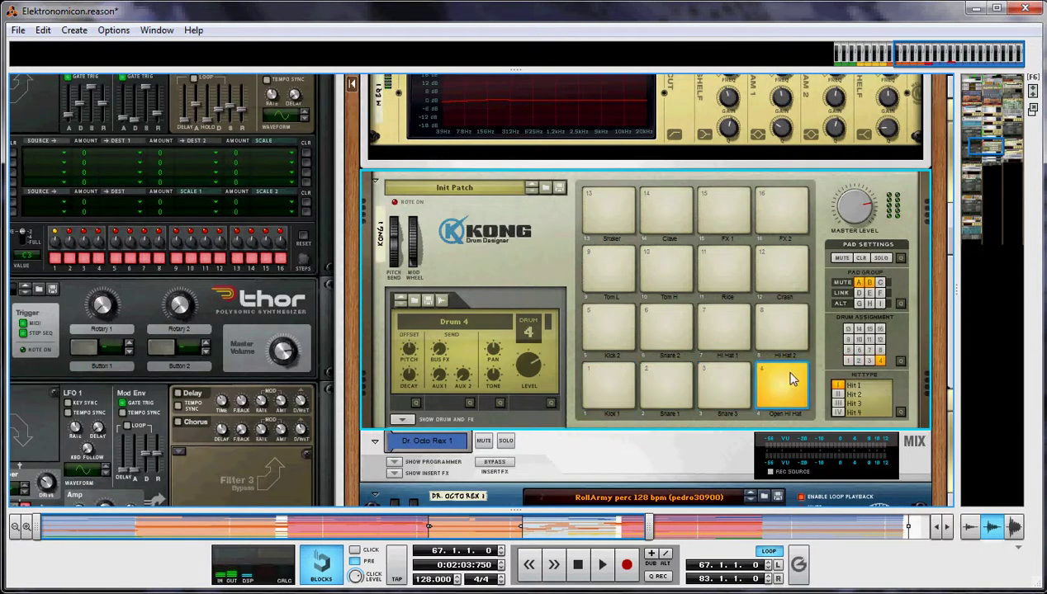
{"action": "left_click", "coordinate": [782, 316]}
{"action": "left_click", "coordinate": [715, 317]}
{"action": "left_click", "coordinate": [662, 307]}
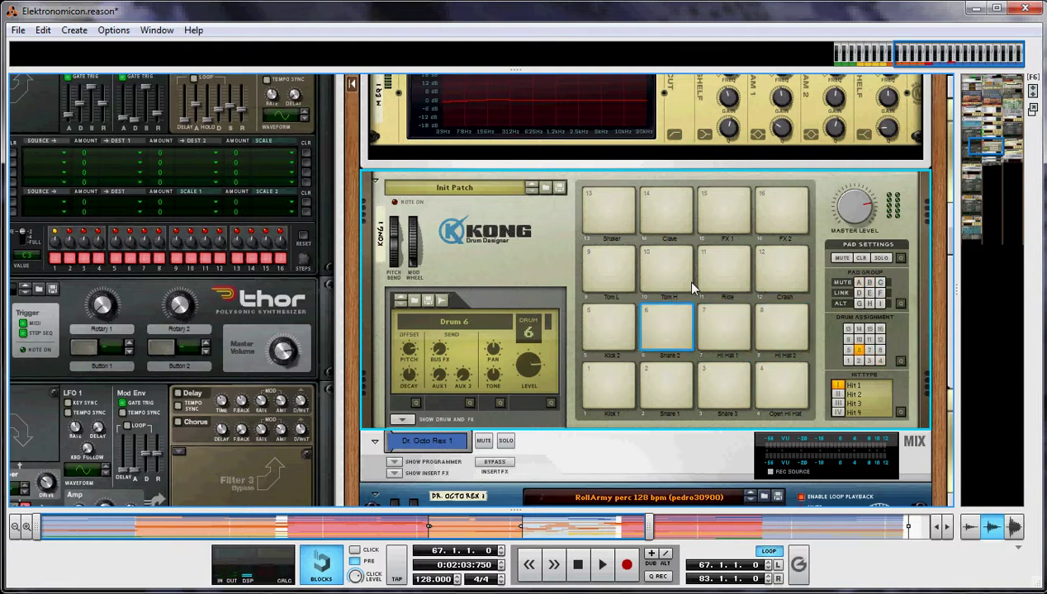
Show the Kong's drum and FX section and select the Kick 1 pad
{"action": "scroll", "coordinate": [692, 288], "scroll_direction": "down", "scroll_amount": 2}
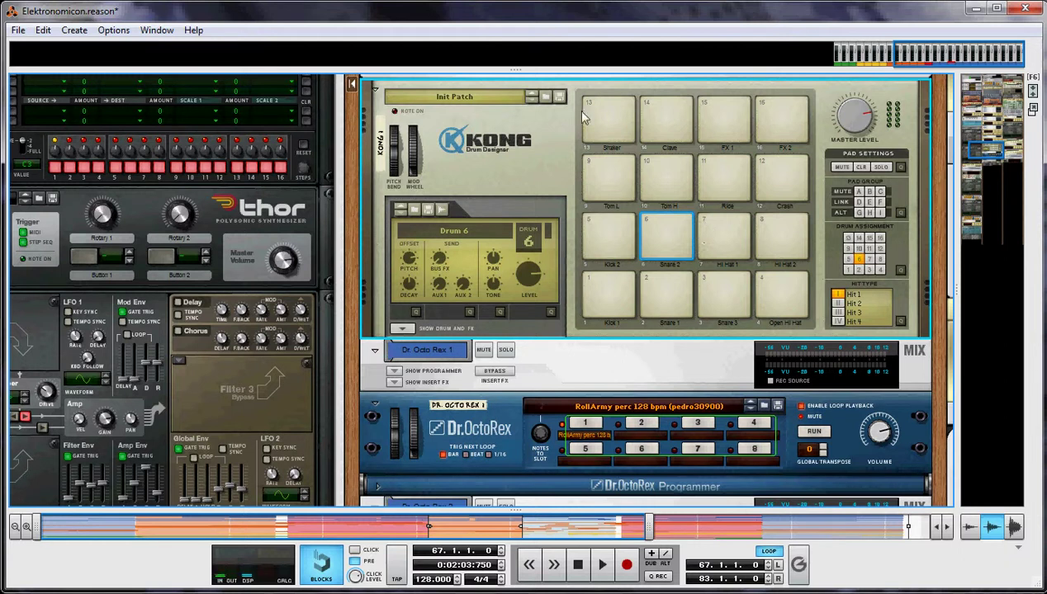
{"action": "left_click", "coordinate": [402, 327]}
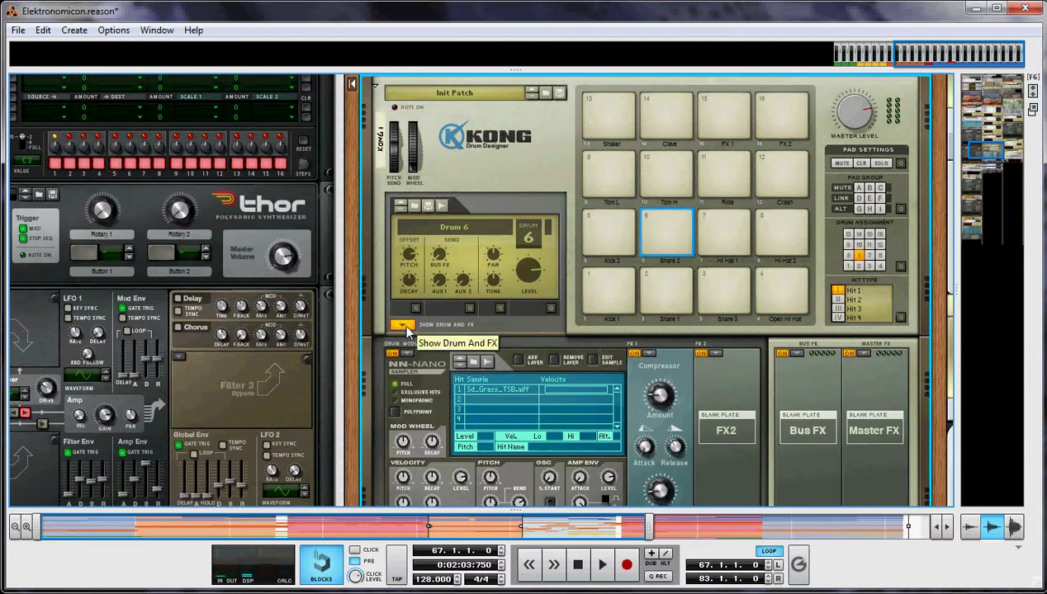
{"action": "left_click", "coordinate": [617, 287]}
{"action": "scroll", "coordinate": [658, 284], "scroll_direction": "down", "scroll_amount": 2}
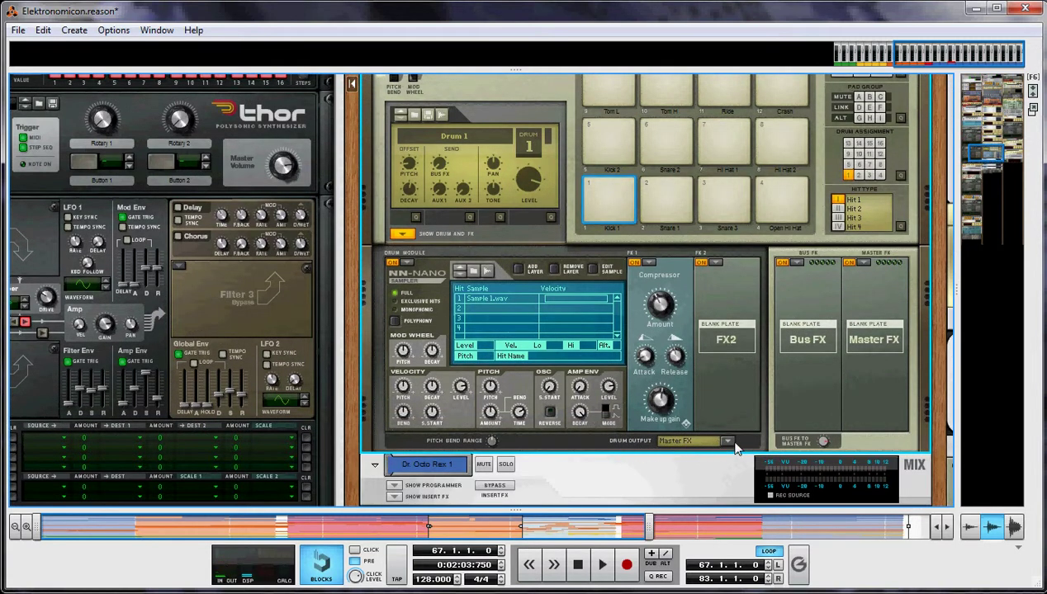
Inspect where the Kong's main audio outputs are connected on the rear of the rack
{"action": "key", "text": "Tab"}
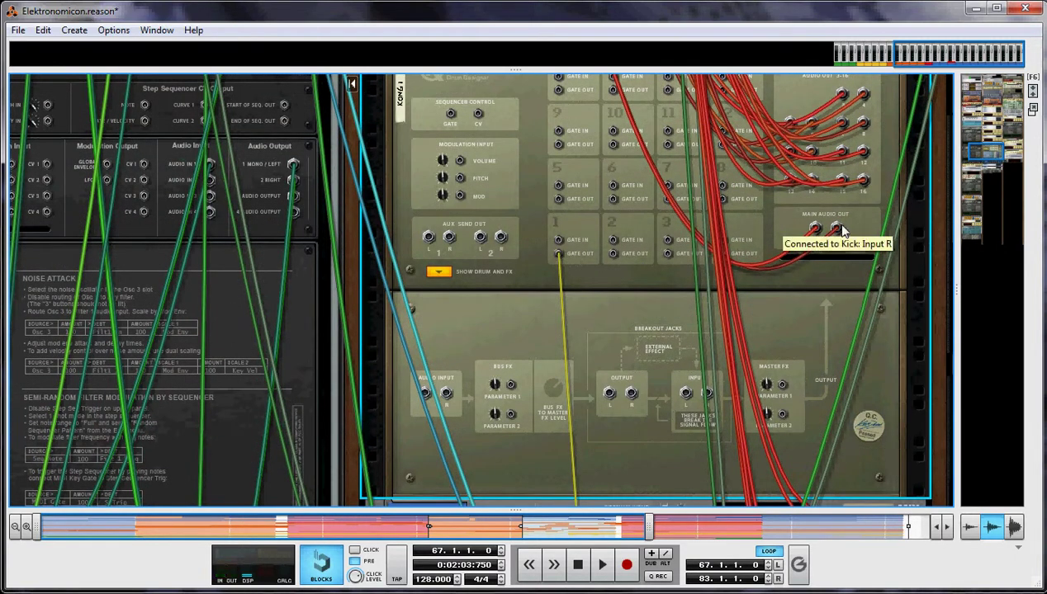
{"action": "scroll", "coordinate": [835, 113], "scroll_direction": "up", "scroll_amount": 3}
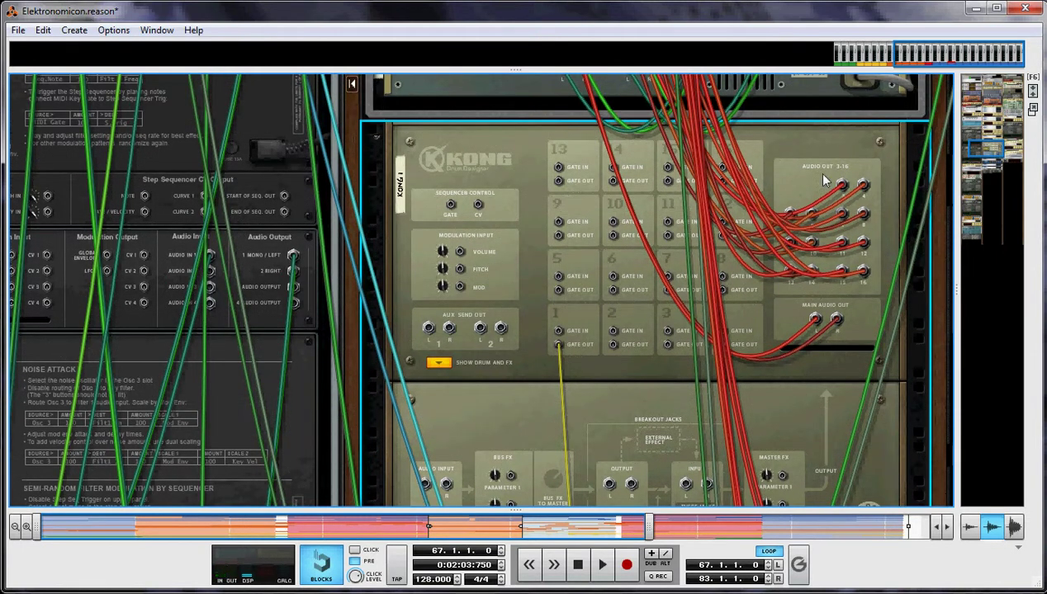
{"action": "key", "text": "Tab"}
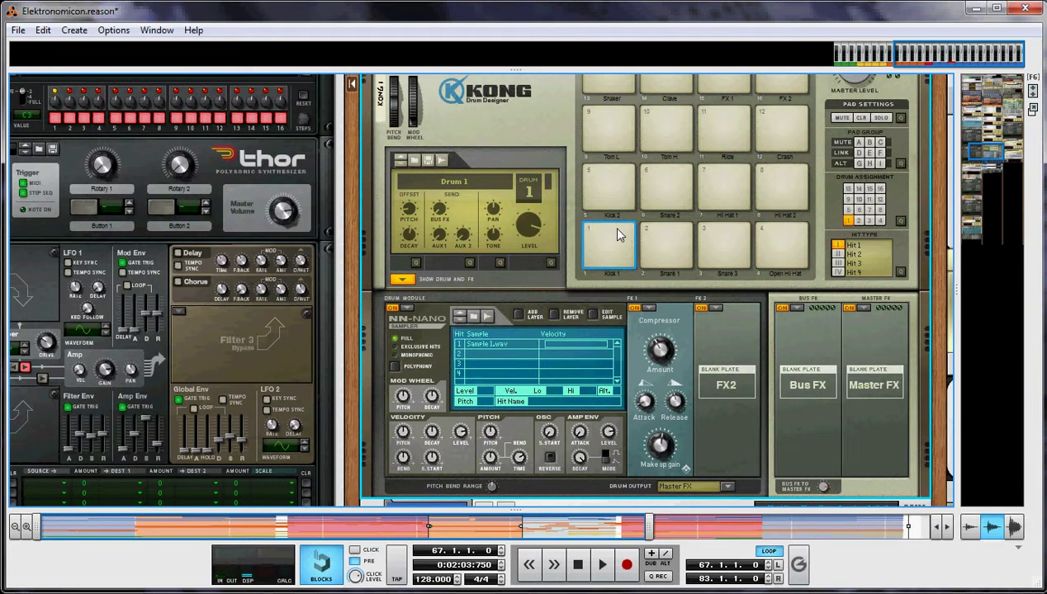
Review the drum output options for Kick 1, leaving it routed to Master FX
{"action": "scroll", "coordinate": [767, 353], "scroll_direction": "down", "scroll_amount": 3}
{"action": "left_click", "coordinate": [727, 396]}
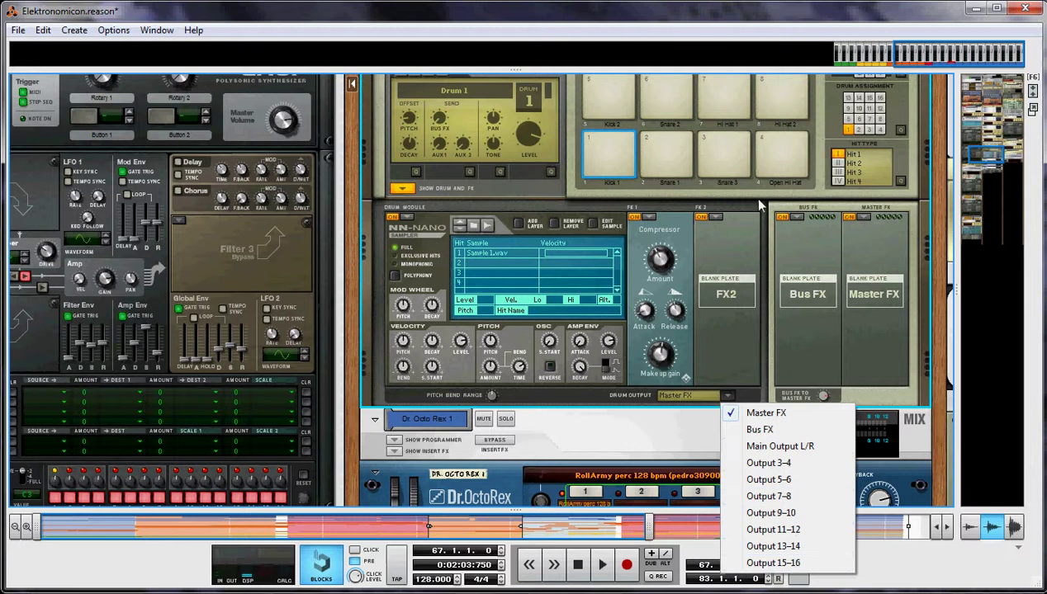
{"action": "left_click", "coordinate": [732, 226]}
{"action": "scroll", "coordinate": [732, 226], "scroll_direction": "up", "scroll_amount": 3}
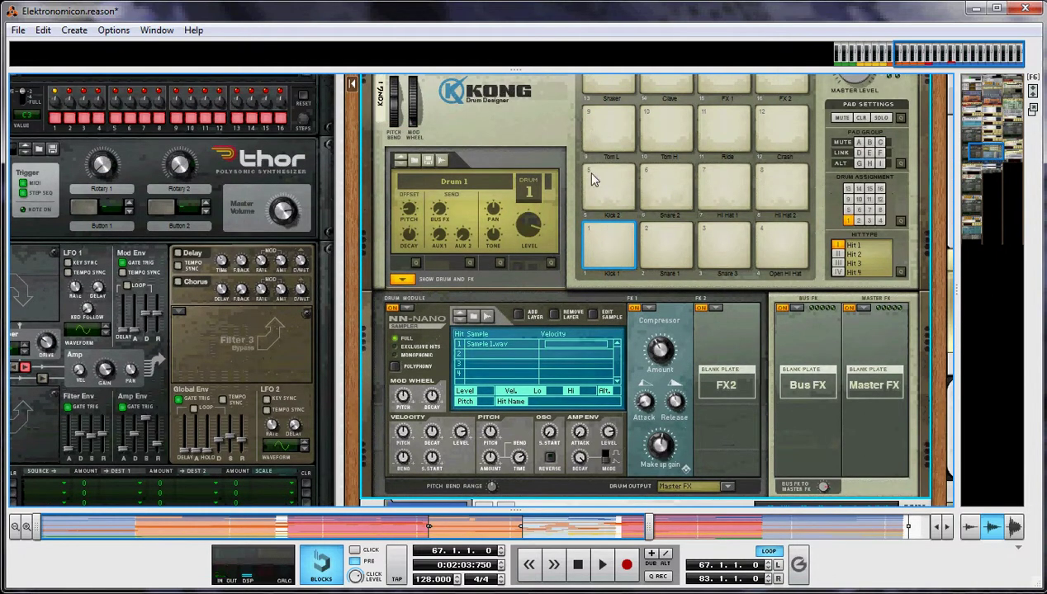
Trace the Kong's rear audio output cables up to the Kick and neighbouring mix channels
{"action": "key", "text": "Tab"}
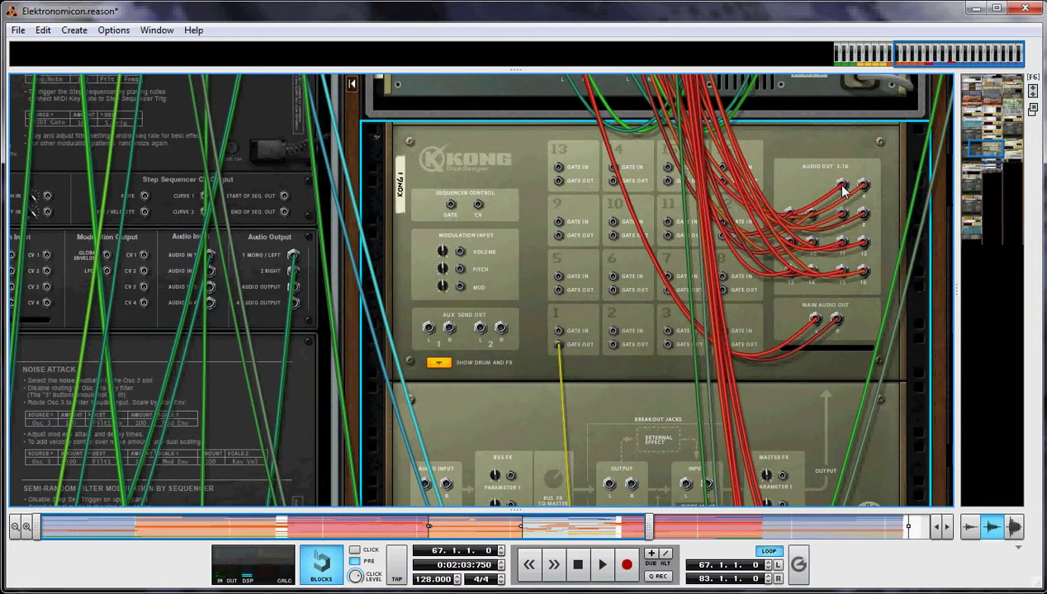
{"action": "scroll", "coordinate": [843, 192], "scroll_direction": "up", "scroll_amount": 1}
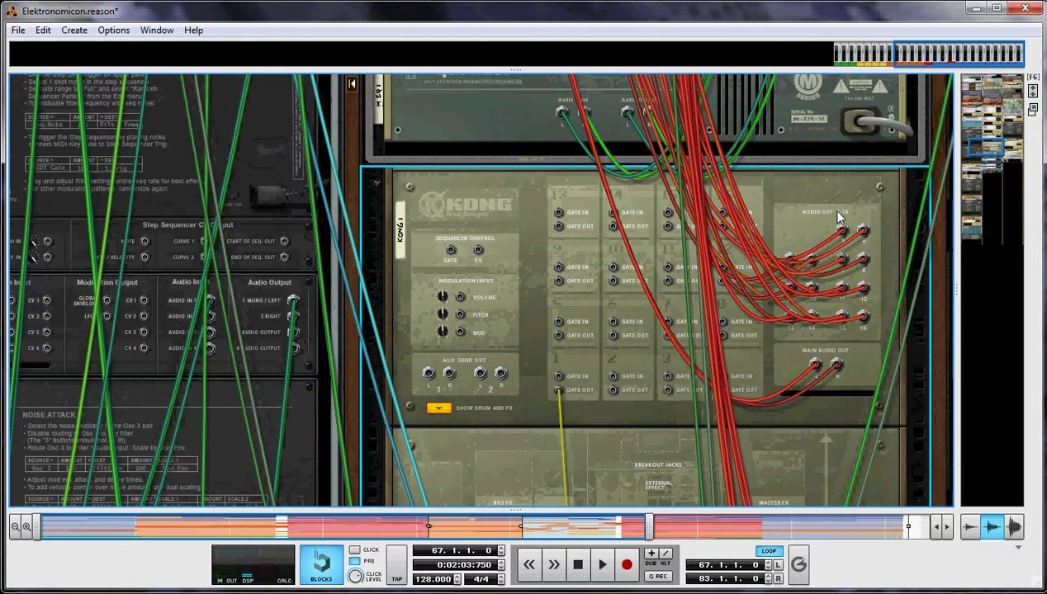
{"action": "scroll", "coordinate": [539, 233], "scroll_direction": "up", "scroll_amount": 7}
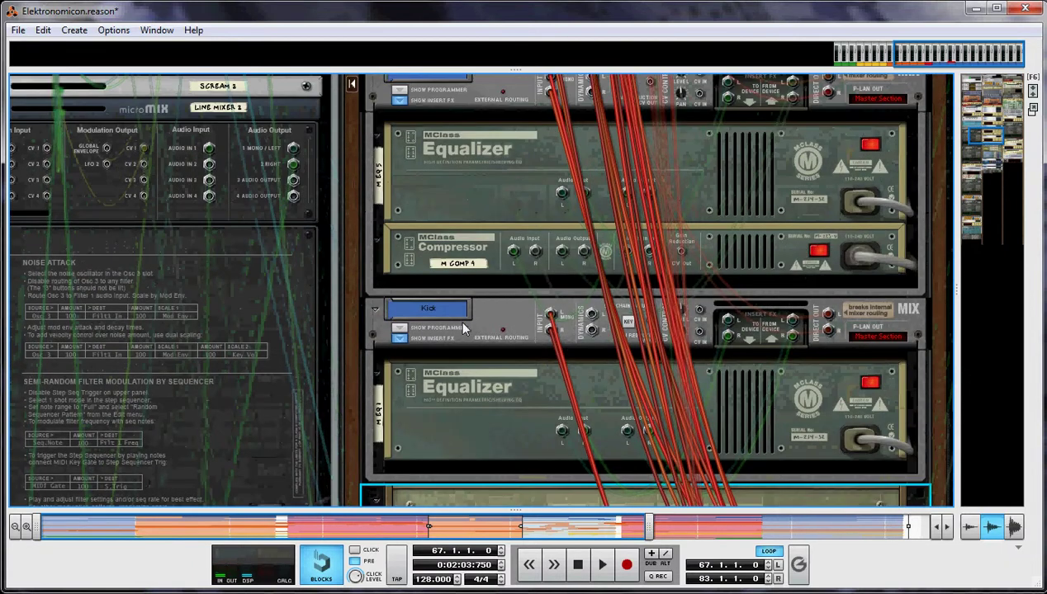
Look over the Clap, Snare and Kick mix channels on the rack front, ending with the Kick channel selected
{"action": "key", "text": "Tab"}
{"action": "scroll", "coordinate": [627, 331], "scroll_direction": "up", "scroll_amount": 4}
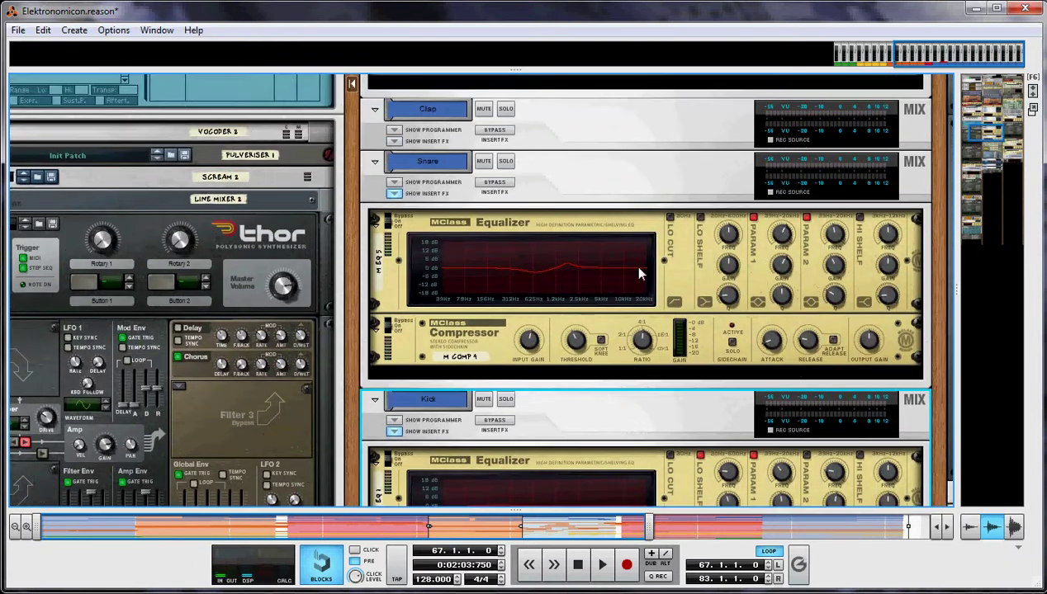
{"action": "left_click", "coordinate": [603, 185]}
{"action": "left_click", "coordinate": [599, 124]}
{"action": "scroll", "coordinate": [700, 225], "scroll_direction": "down", "scroll_amount": 1}
{"action": "scroll", "coordinate": [700, 225], "scroll_direction": "down", "scroll_amount": 1}
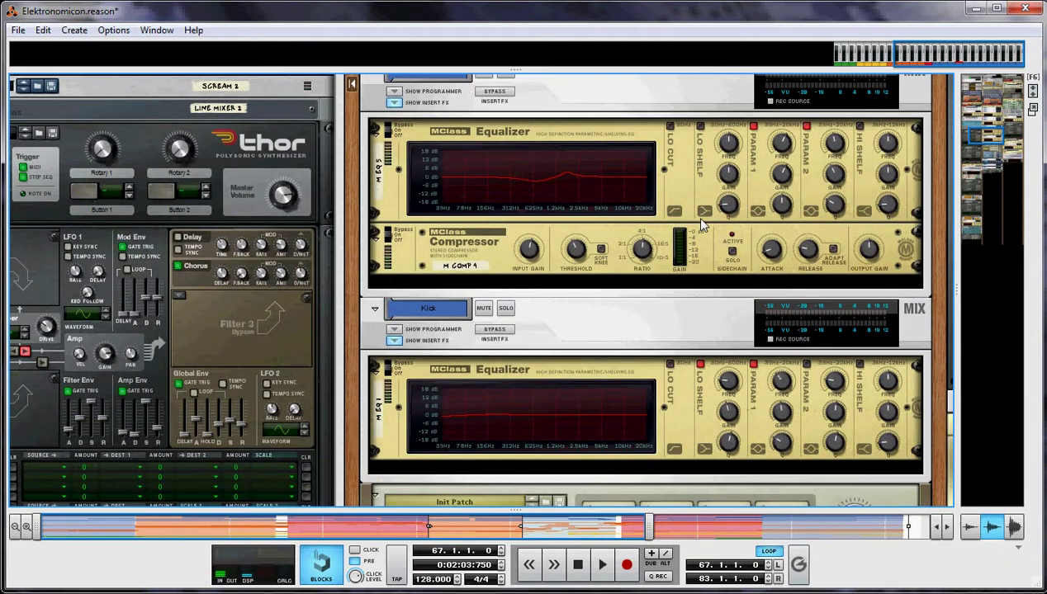
{"action": "left_click", "coordinate": [692, 312]}
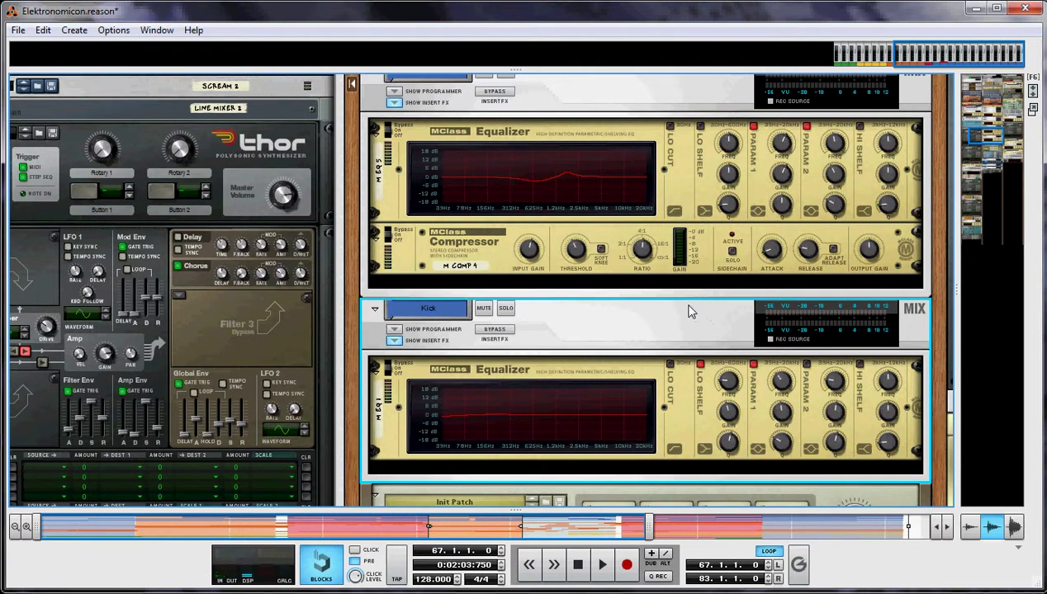
Play the song with the main mixer shown and slightly lower the Snare channel's level fader
{"action": "key", "text": "F5"}
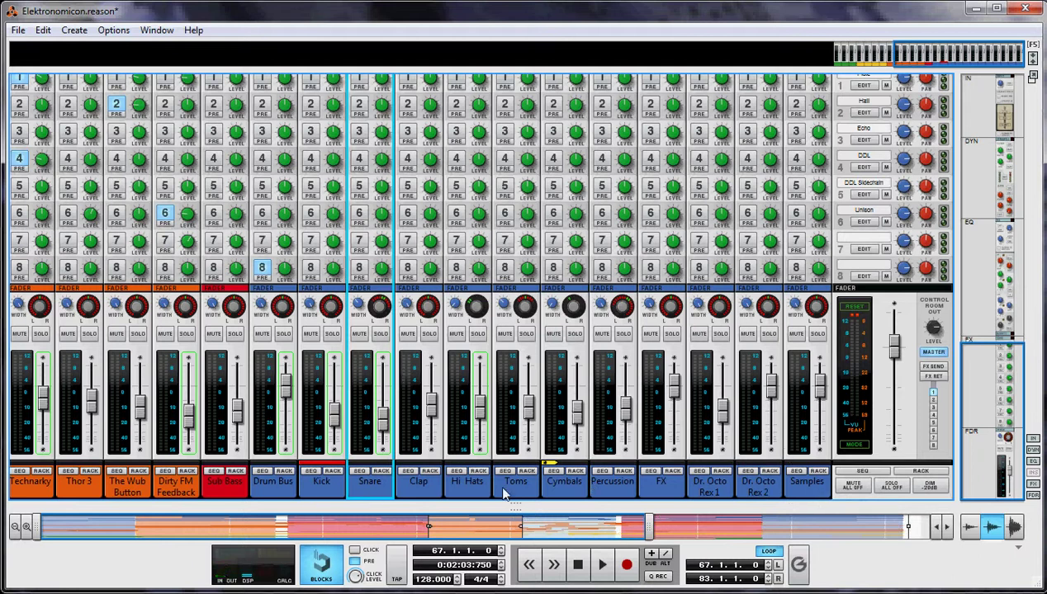
{"action": "key", "text": "space"}
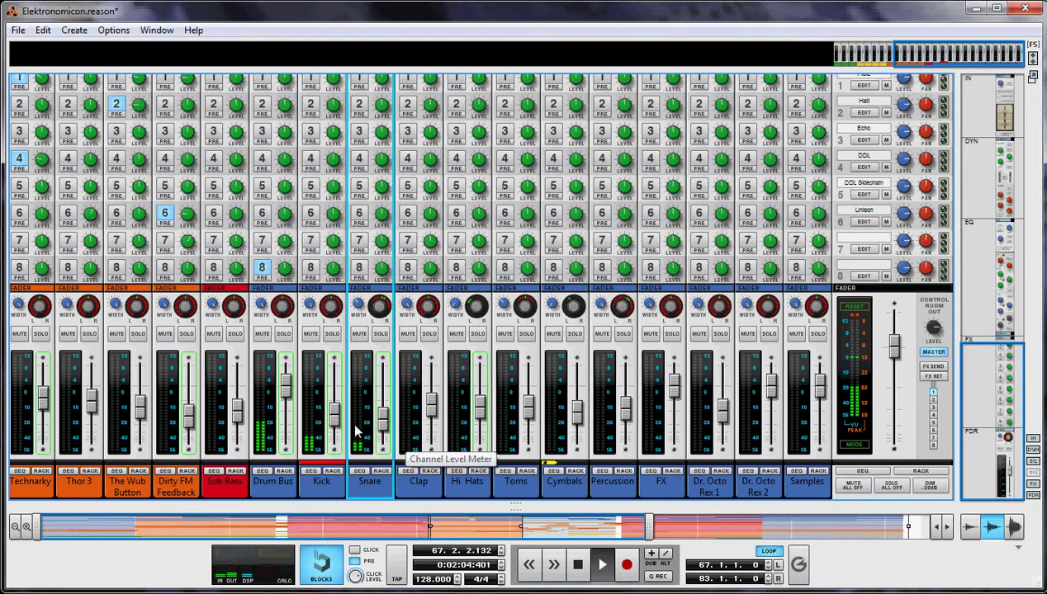
{"action": "left_click_drag", "start_coordinate": [335, 410], "coordinate": [386, 435]}
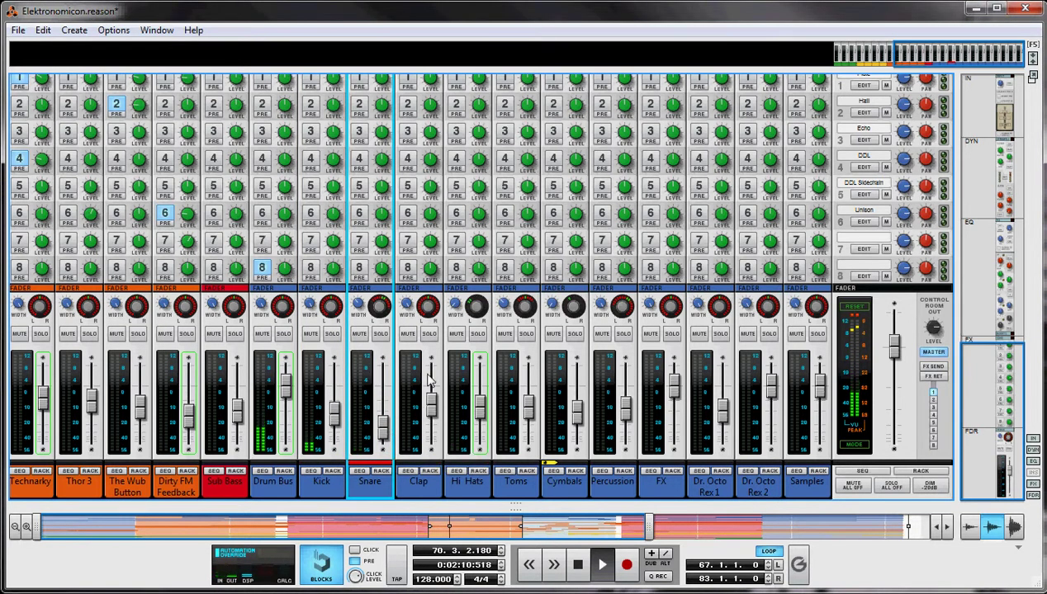
{"action": "scroll", "coordinate": [307, 434], "scroll_direction": "up", "scroll_amount": 8}
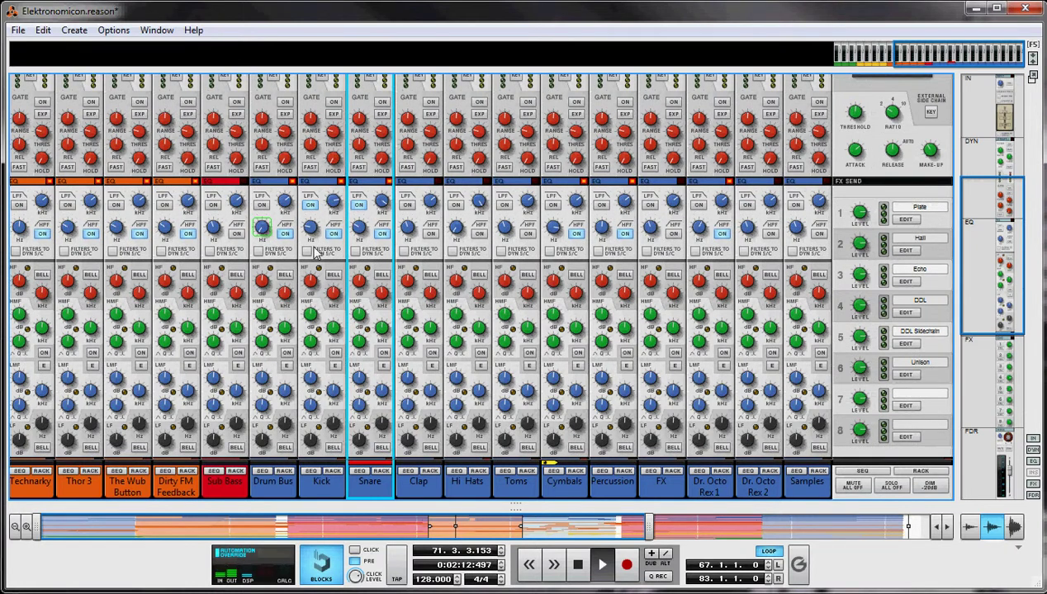
{"action": "scroll", "coordinate": [381, 194], "scroll_direction": "down", "scroll_amount": 8}
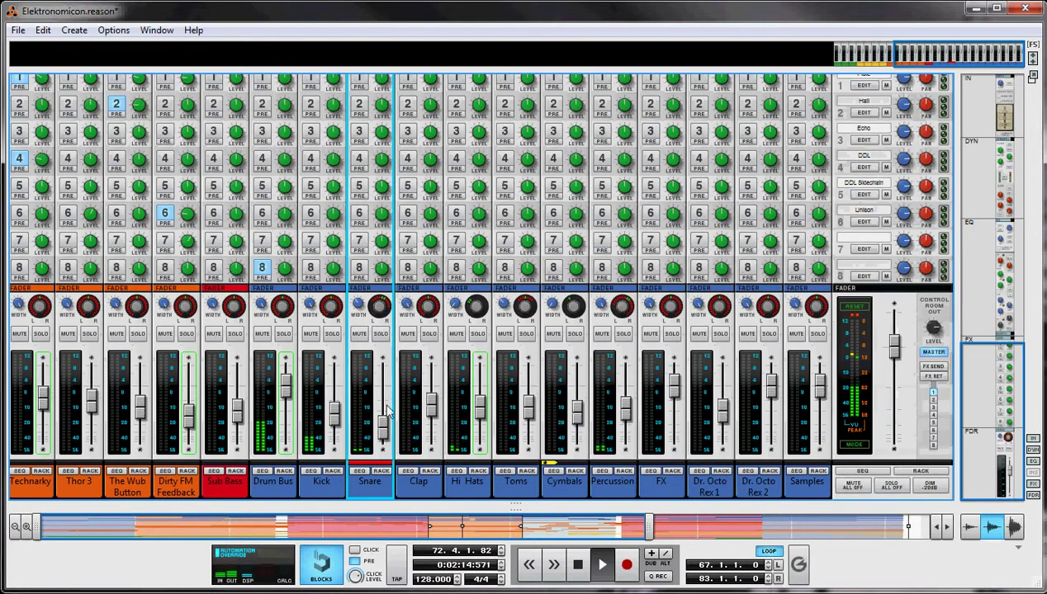
{"action": "scroll", "coordinate": [502, 427], "scroll_direction": "right", "scroll_amount": 5}
{"action": "scroll", "coordinate": [501, 427], "scroll_direction": "left", "scroll_amount": 5}
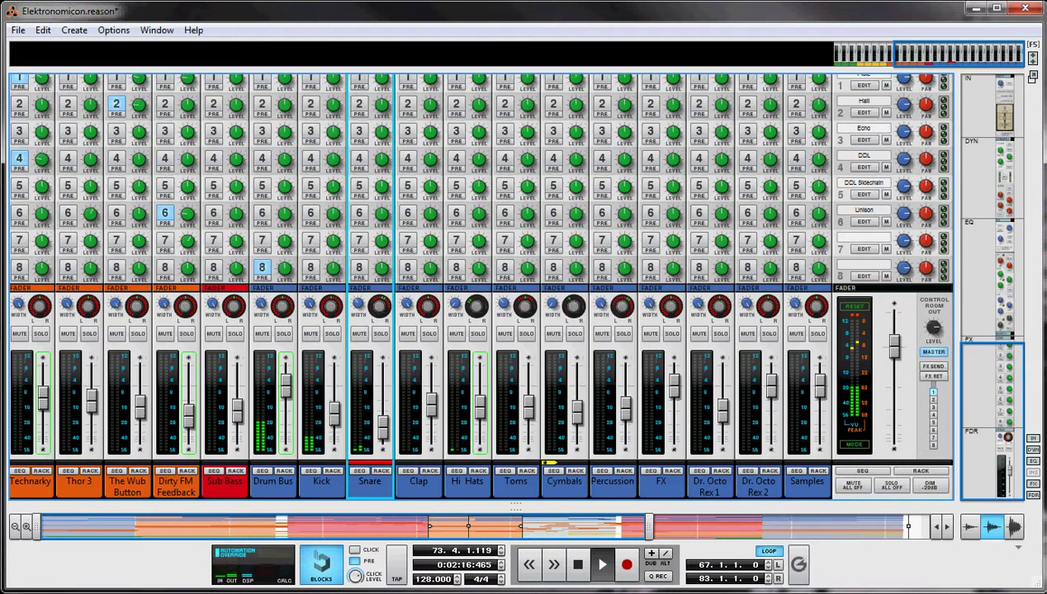
Check the Kong's pads and the Kick channel's equalizer in the rack during playback
{"action": "key", "text": "F6"}
{"action": "scroll", "coordinate": [582, 190], "scroll_direction": "down", "scroll_amount": 10}
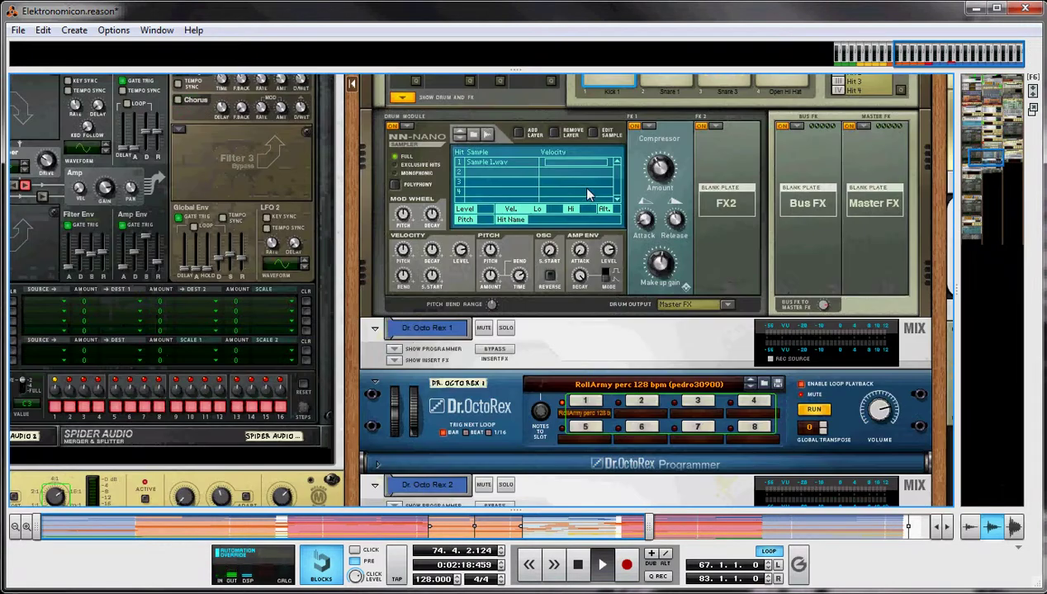
{"action": "scroll", "coordinate": [580, 177], "scroll_direction": "up", "scroll_amount": 8}
{"action": "scroll", "coordinate": [594, 170], "scroll_direction": "up", "scroll_amount": 2}
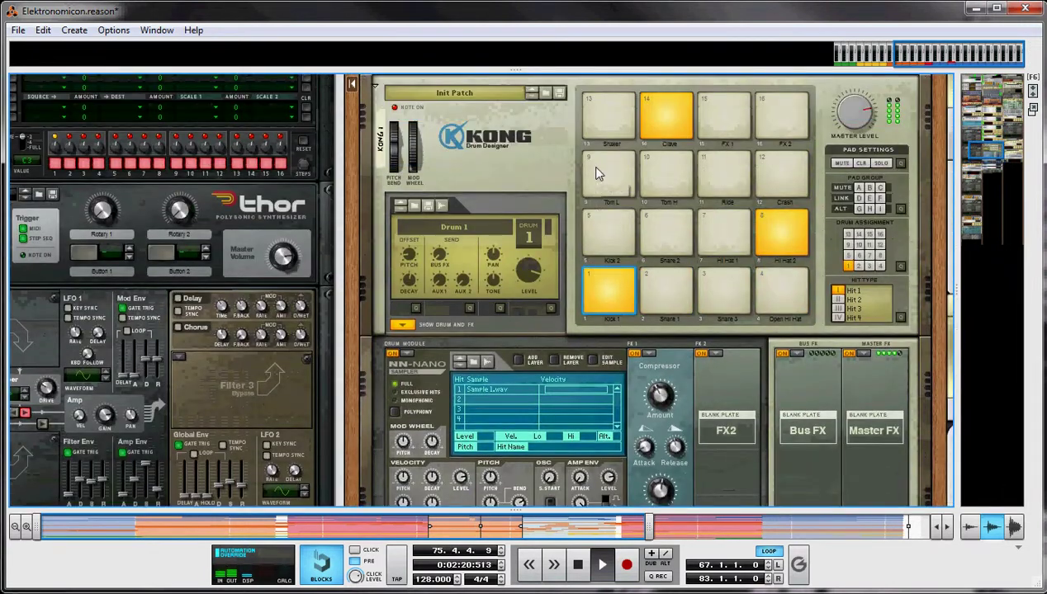
{"action": "scroll", "coordinate": [566, 275], "scroll_direction": "up", "scroll_amount": 2}
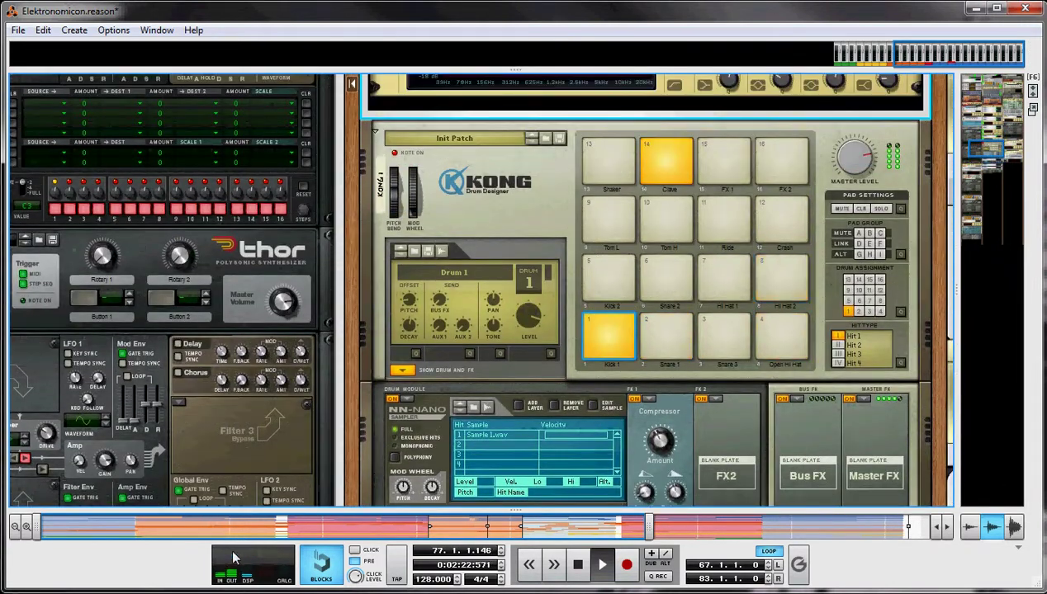
{"action": "scroll", "coordinate": [718, 182], "scroll_direction": "up", "scroll_amount": 3}
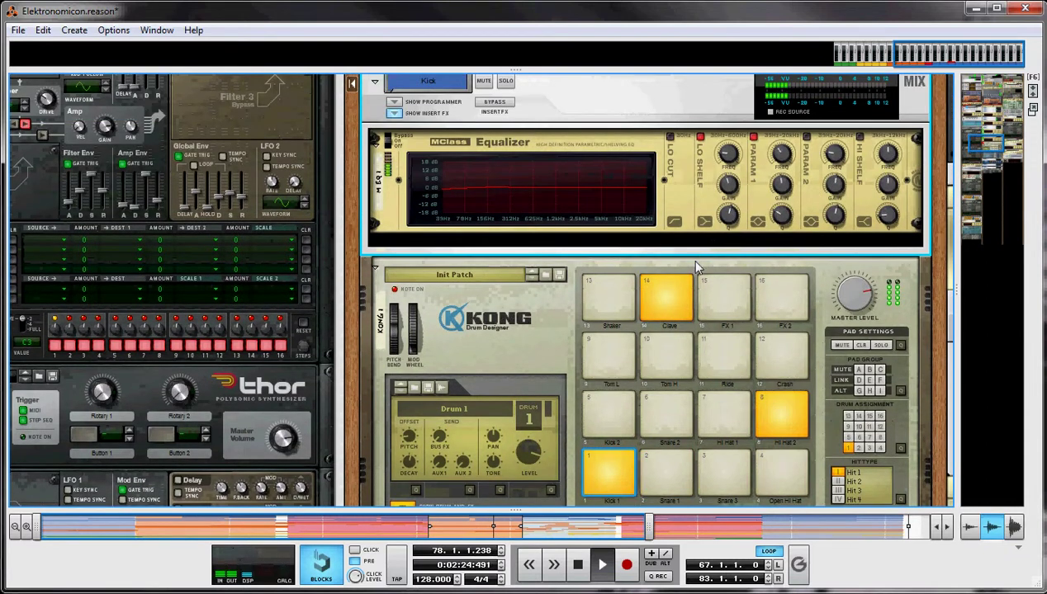
Stop playback and inspect the Snare channel's equalizer and compressor inserts above the Kick channel in the rack
{"action": "scroll", "coordinate": [734, 207], "scroll_direction": "up", "scroll_amount": 1}
{"action": "scroll", "coordinate": [733, 207], "scroll_direction": "up", "scroll_amount": 2}
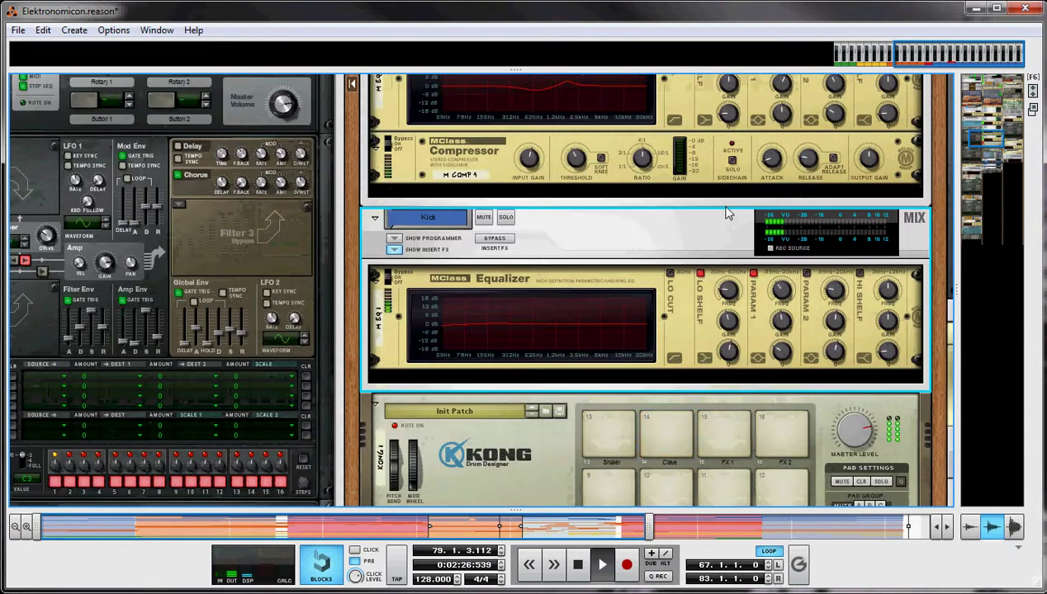
{"action": "scroll", "coordinate": [731, 211], "scroll_direction": "up", "scroll_amount": 1}
{"action": "scroll", "coordinate": [633, 283], "scroll_direction": "up", "scroll_amount": 6}
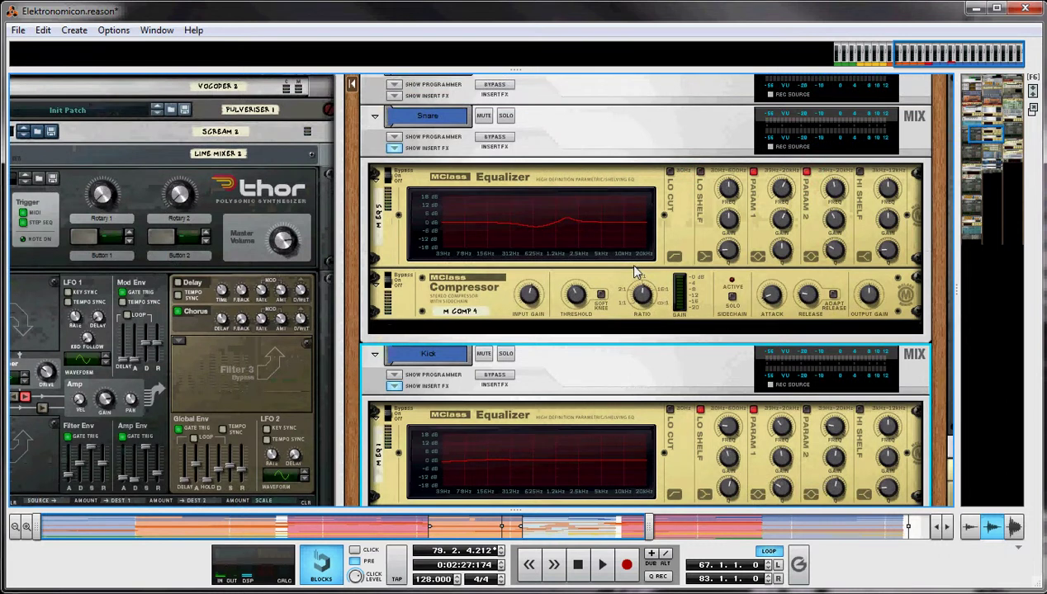
{"action": "scroll", "coordinate": [626, 262], "scroll_direction": "down", "scroll_amount": 1}
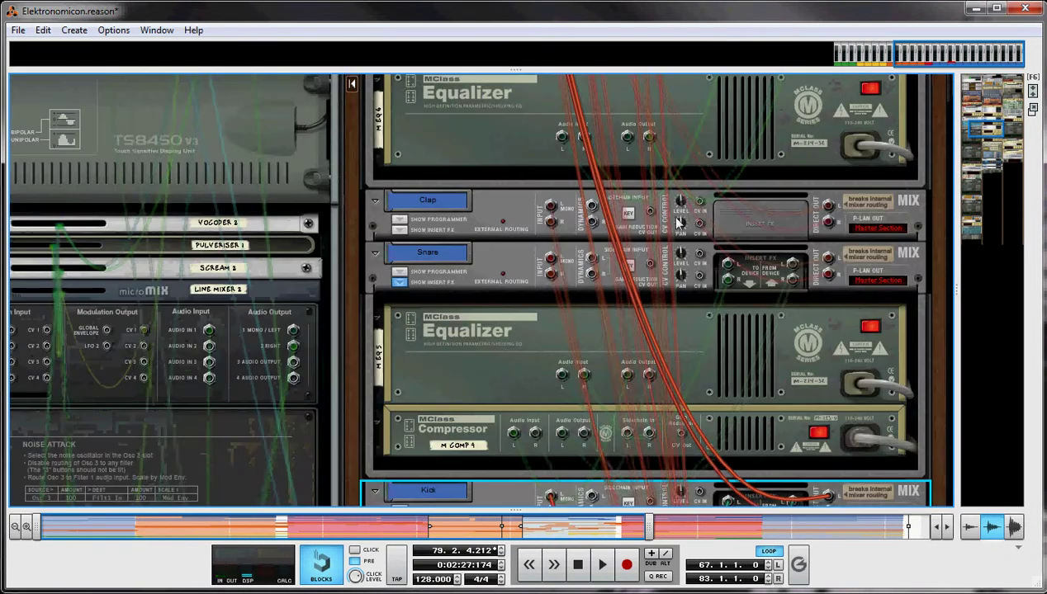
Examine the direct output cables on the rear of the Clap and Snare mix channels by selecting each one
{"action": "key", "text": "Tab"}
{"action": "left_click", "coordinate": [806, 215]}
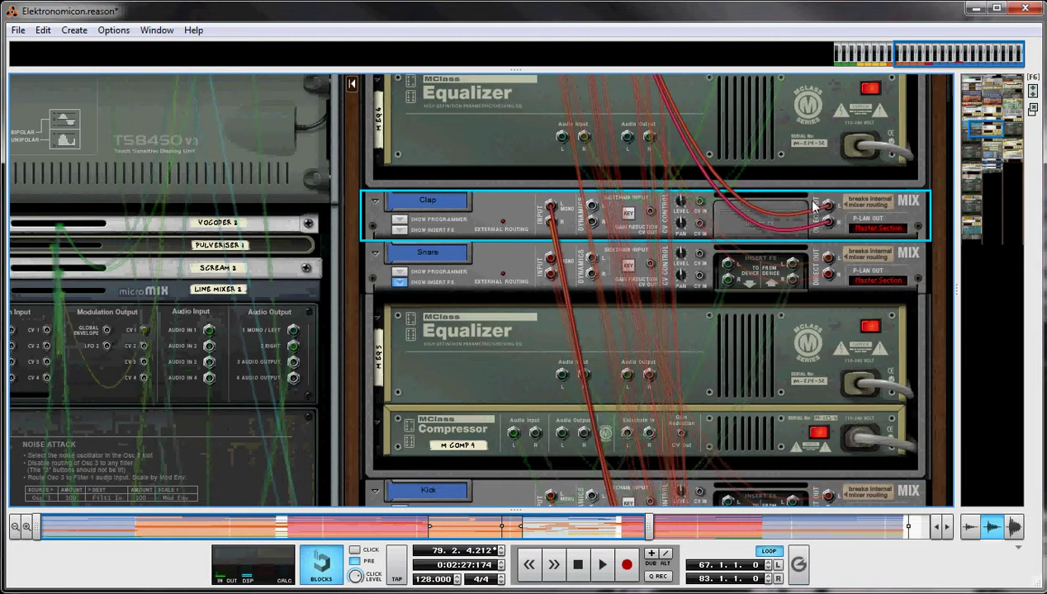
{"action": "scroll", "coordinate": [881, 211], "scroll_direction": "up", "scroll_amount": 3}
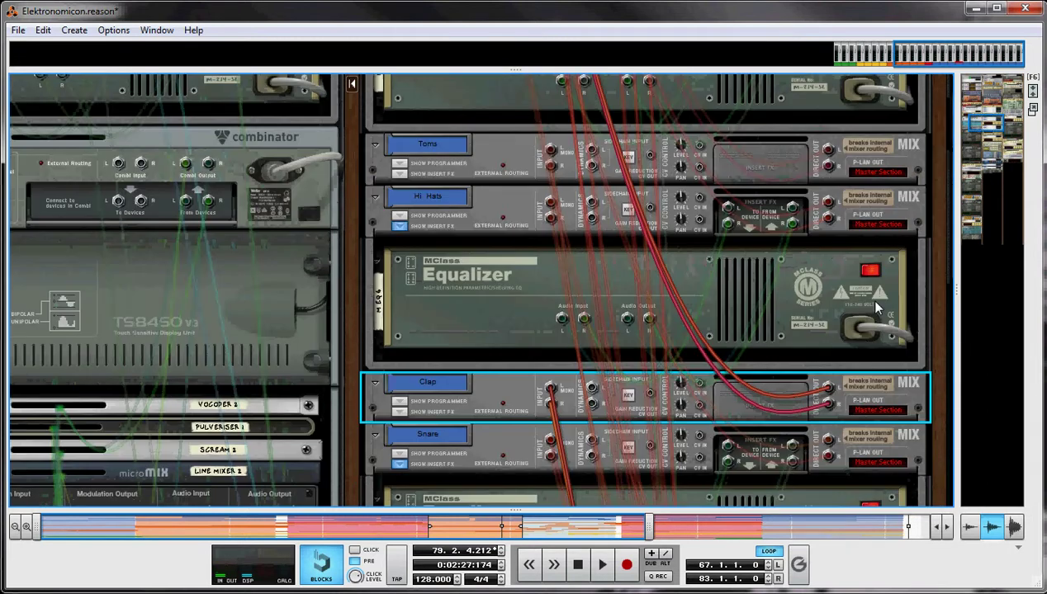
{"action": "left_click", "coordinate": [836, 439]}
{"action": "scroll", "coordinate": [836, 439], "scroll_direction": "up", "scroll_amount": 1}
{"action": "scroll", "coordinate": [834, 427], "scroll_direction": "down", "scroll_amount": 2}
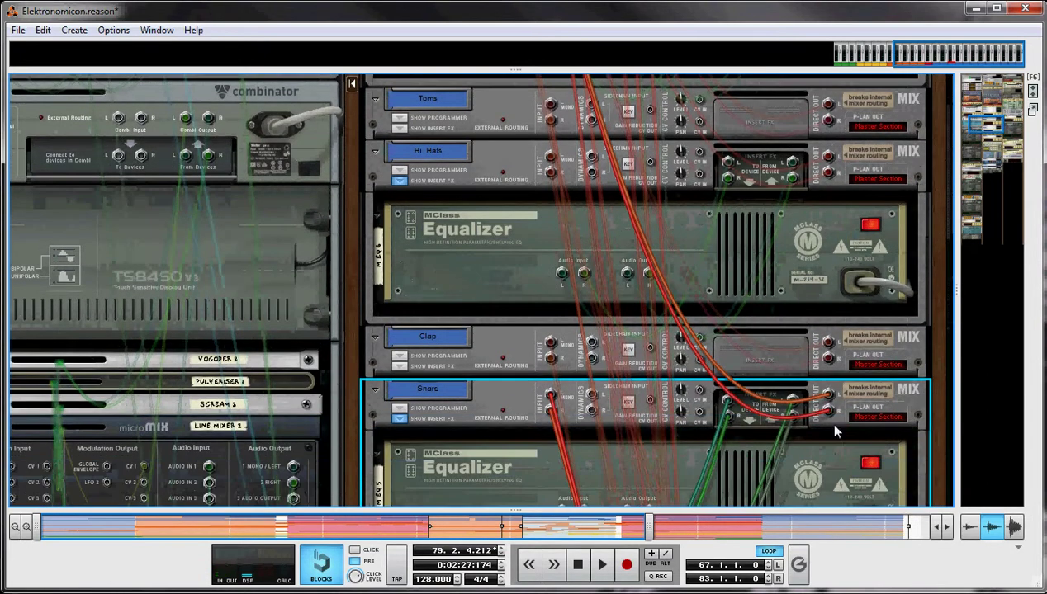
{"action": "left_click", "coordinate": [856, 353]}
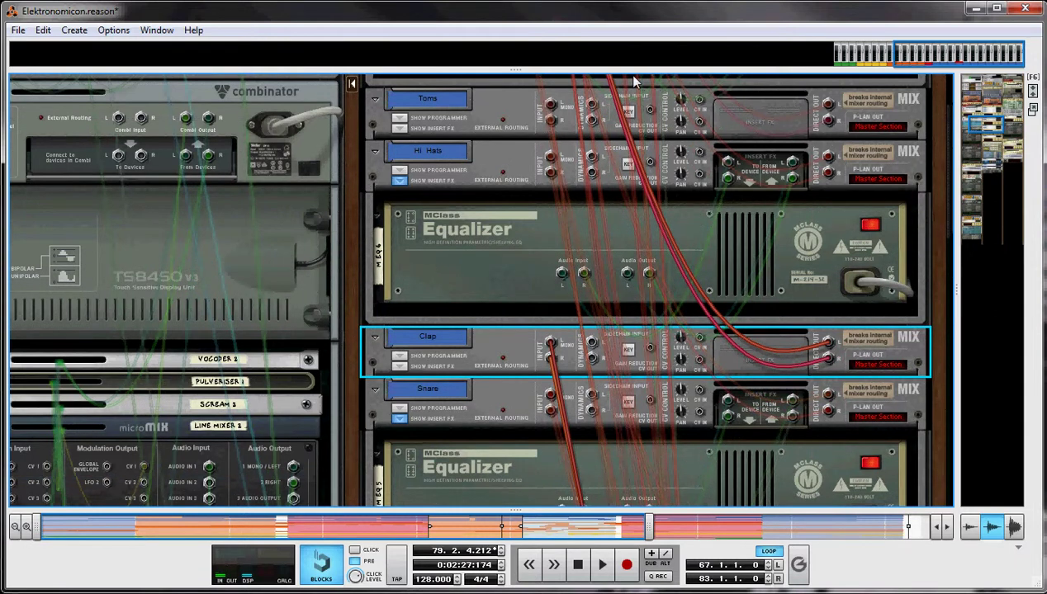
{"action": "left_click", "coordinate": [500, 399]}
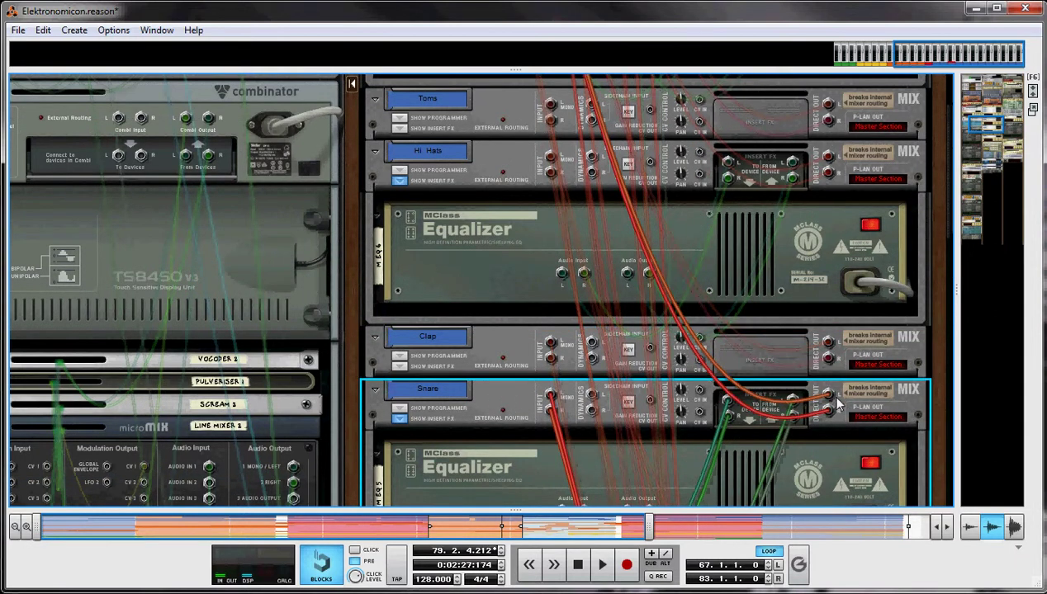
Check the Clap channel and the master section in the main mixer, ending back at the rack's rear
{"action": "key", "text": "F5"}
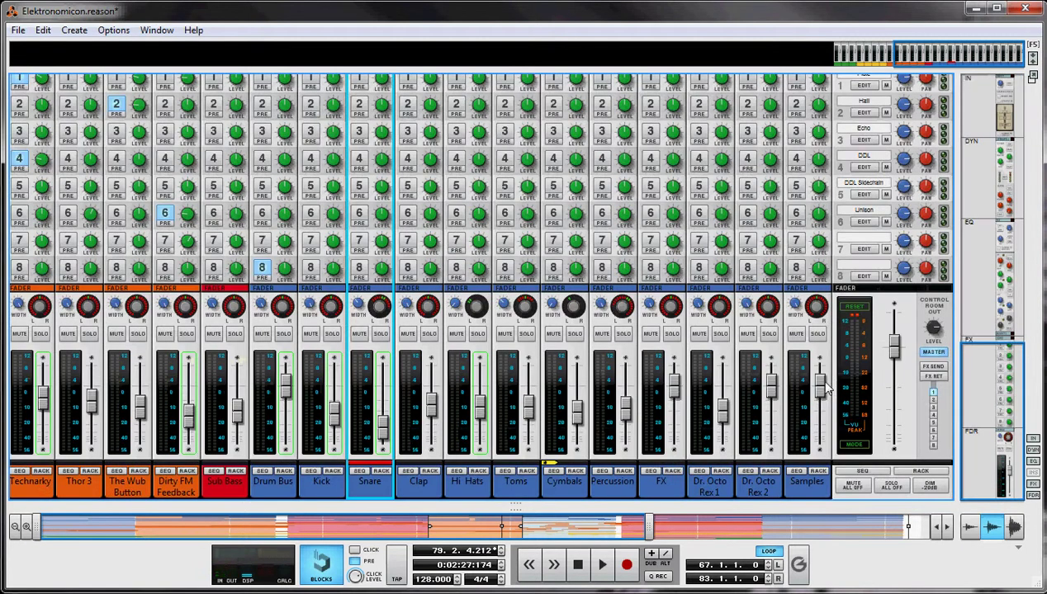
{"action": "left_click", "coordinate": [438, 486]}
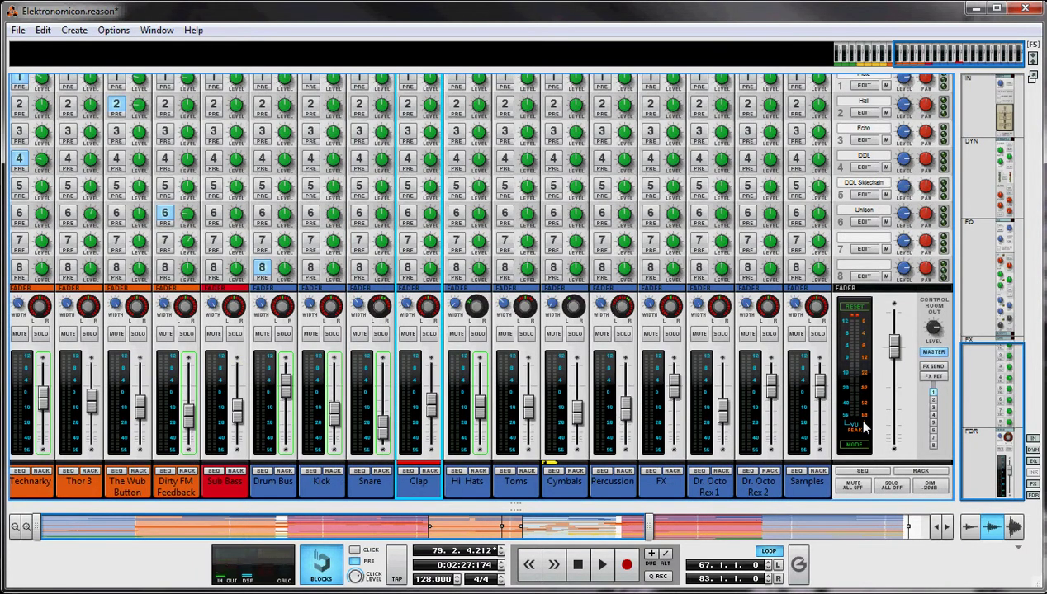
{"action": "left_click", "coordinate": [855, 356]}
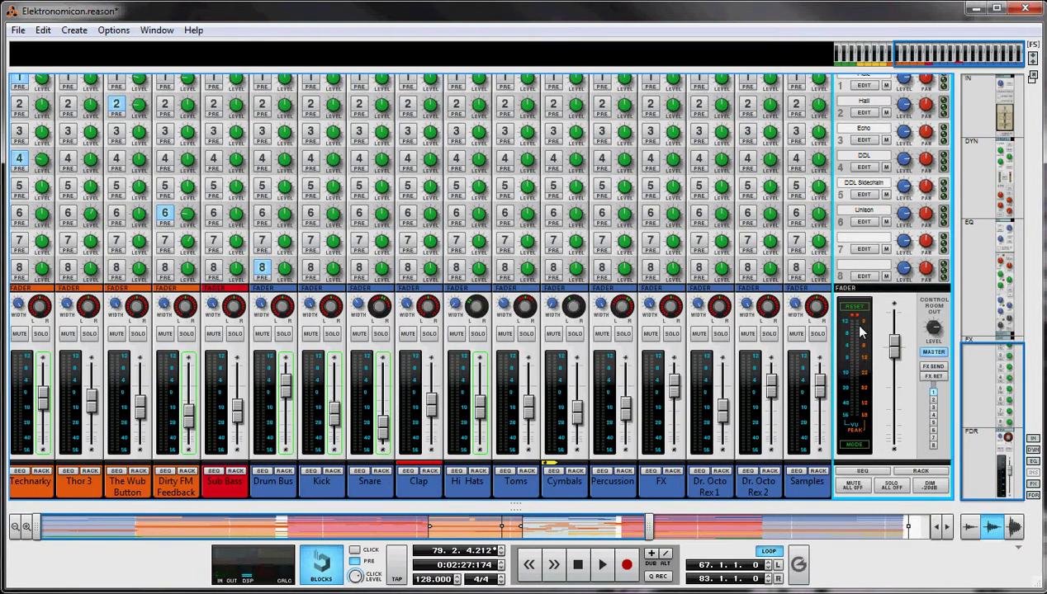
{"action": "key", "text": "F6"}
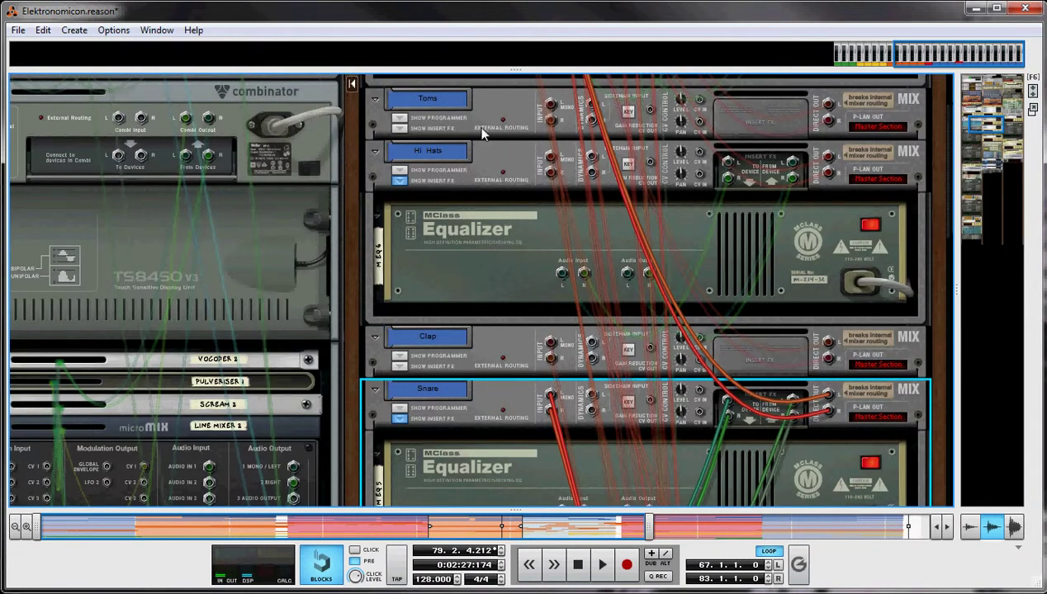
Trace the Snare channel's direct output cables up to the Drum Bus reMIX mixer and select that mixer
{"action": "scroll", "coordinate": [612, 169], "scroll_direction": "up", "scroll_amount": 10}
{"action": "scroll", "coordinate": [576, 183], "scroll_direction": "up", "scroll_amount": 3}
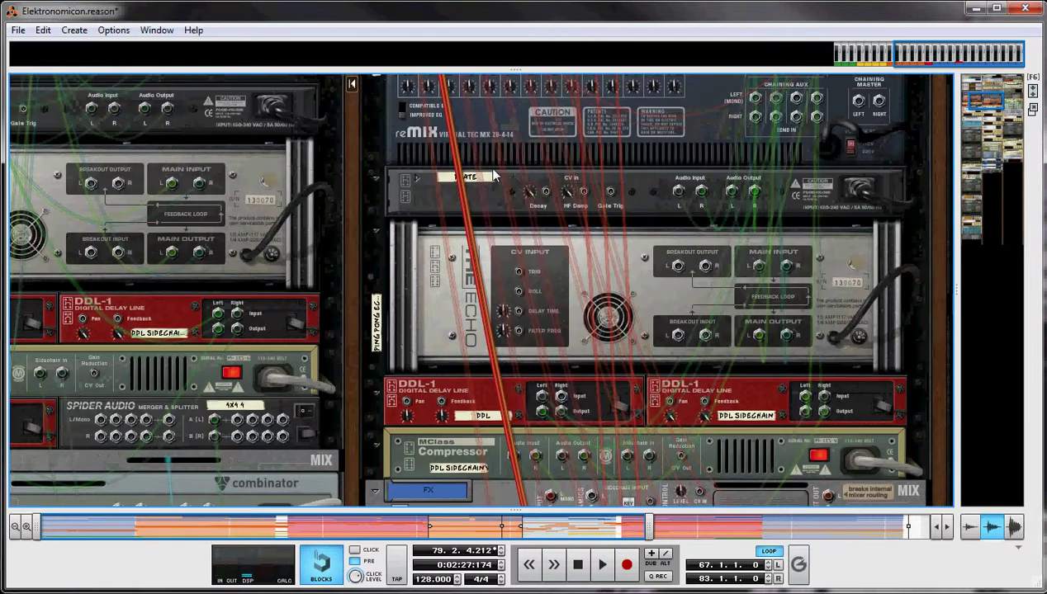
{"action": "scroll", "coordinate": [841, 452], "scroll_direction": "down", "scroll_amount": 10}
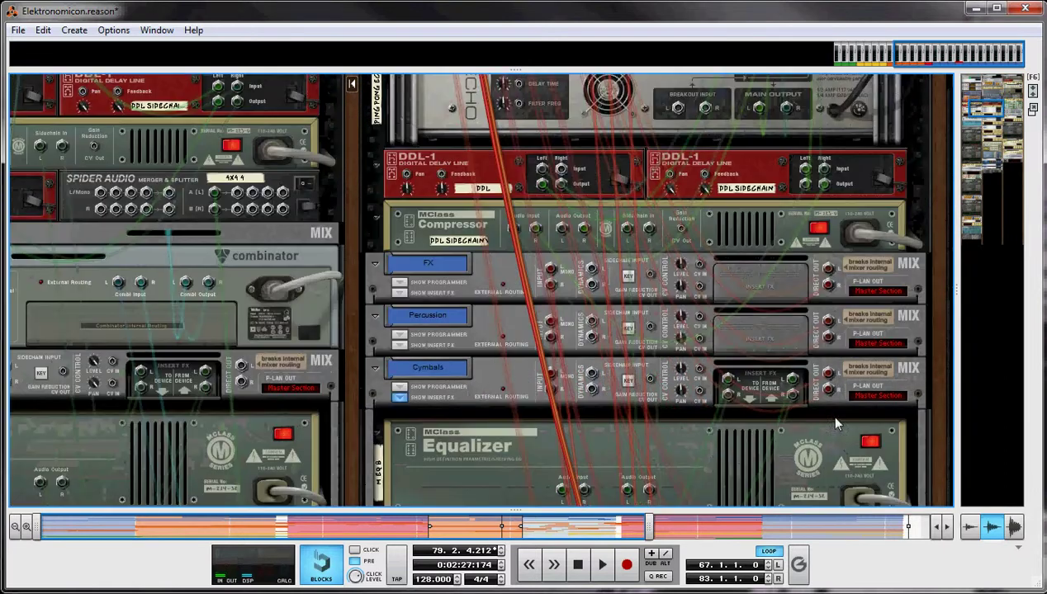
{"action": "scroll", "coordinate": [785, 277], "scroll_direction": "up", "scroll_amount": 2}
{"action": "scroll", "coordinate": [617, 205], "scroll_direction": "up", "scroll_amount": 10}
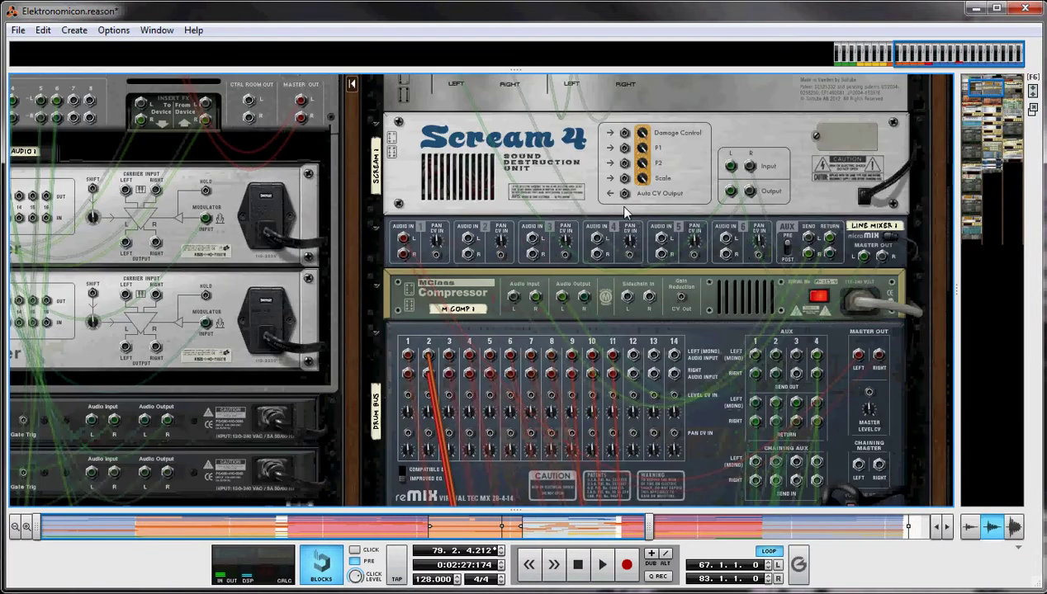
{"action": "scroll", "coordinate": [388, 384], "scroll_direction": "up", "scroll_amount": 1}
{"action": "left_click", "coordinate": [388, 384]}
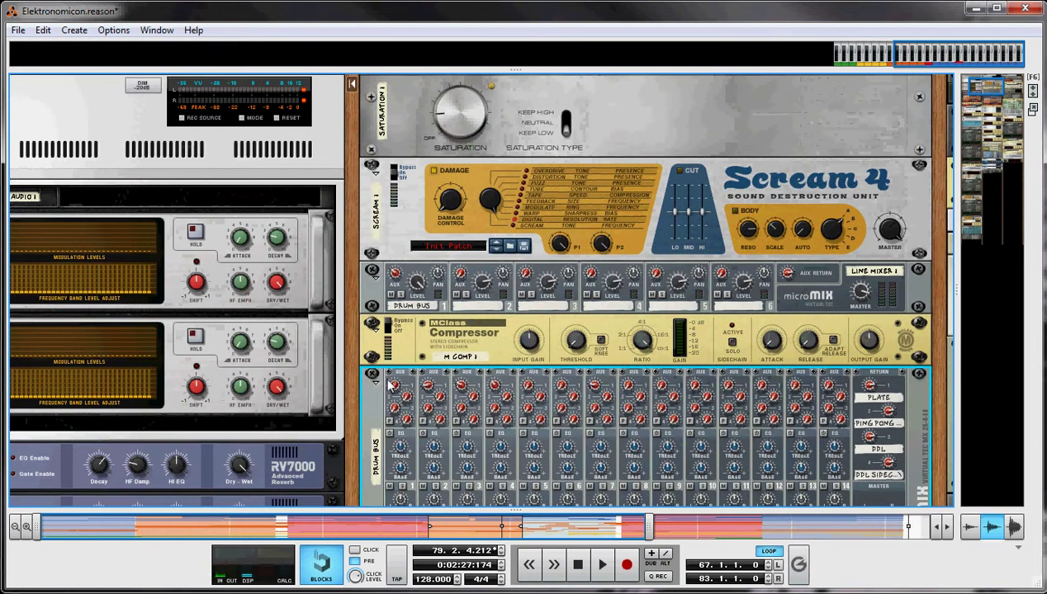
Compare the labelled channels on the front of the Drum Bus reMIX with the drum channels in the main mixer
{"action": "scroll", "coordinate": [376, 372], "scroll_direction": "down", "scroll_amount": 3}
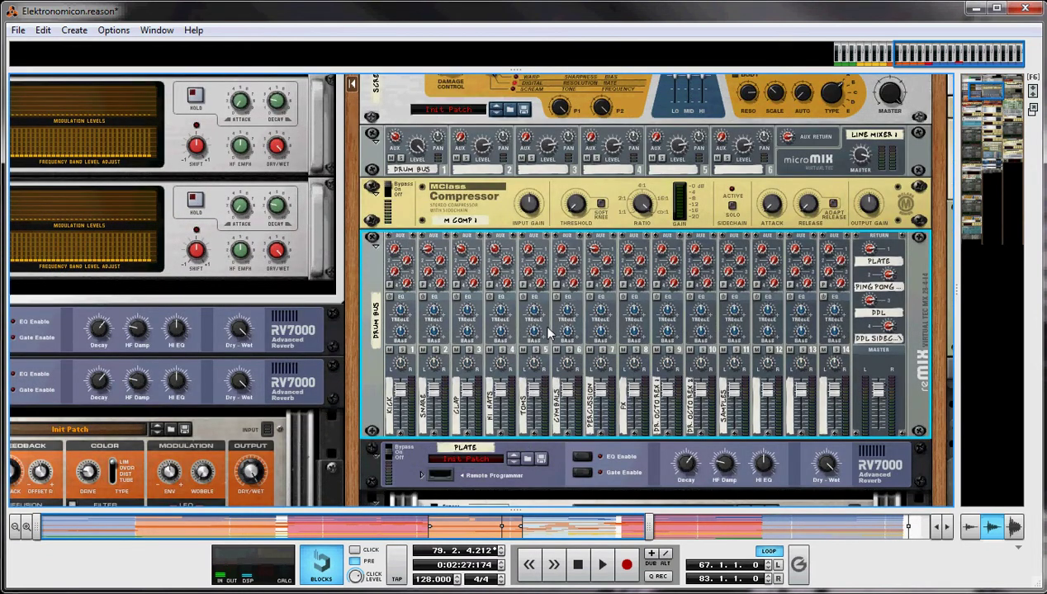
{"action": "key", "text": "F5"}
{"action": "key", "text": "F6"}
{"action": "key", "text": "F5"}
{"action": "key", "text": "F6"}
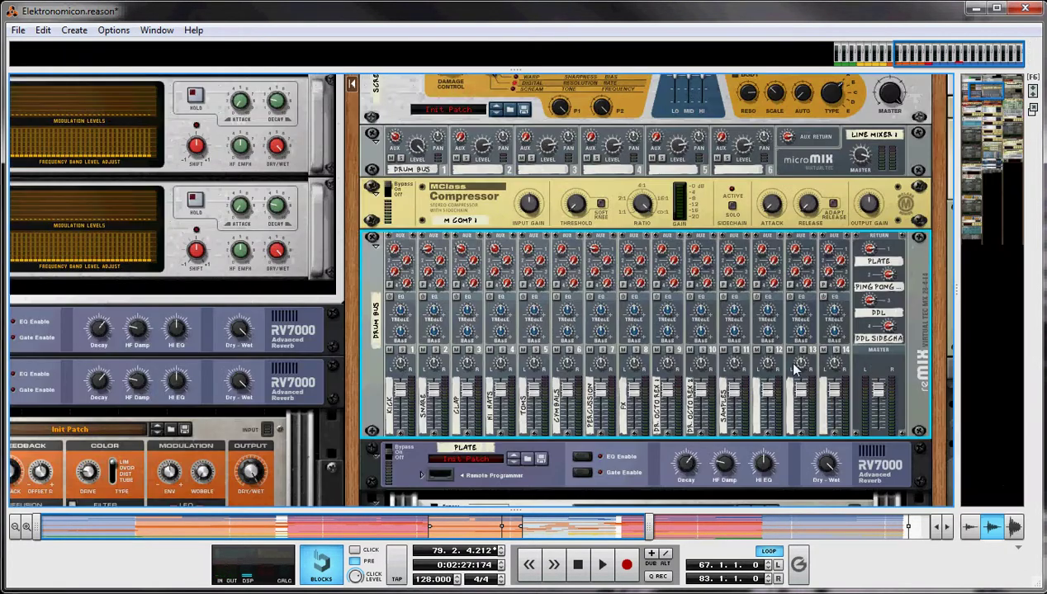
Trace the Clap channel's direct output cables on the rack's rear to the Drum Bus reMIX input
{"action": "key", "text": "Tab"}
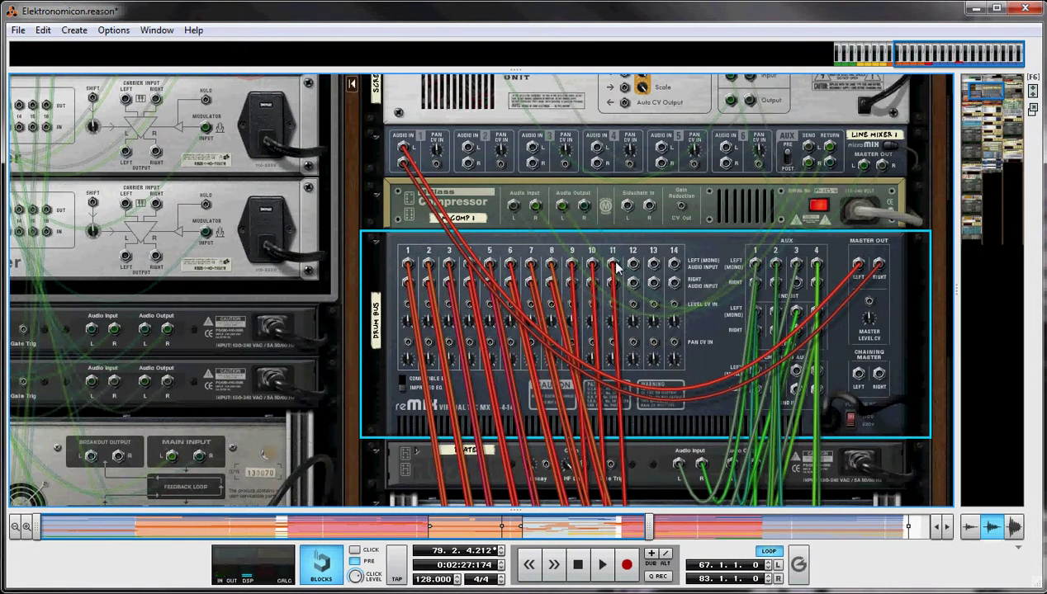
{"action": "scroll", "coordinate": [615, 266], "scroll_direction": "down", "scroll_amount": 10}
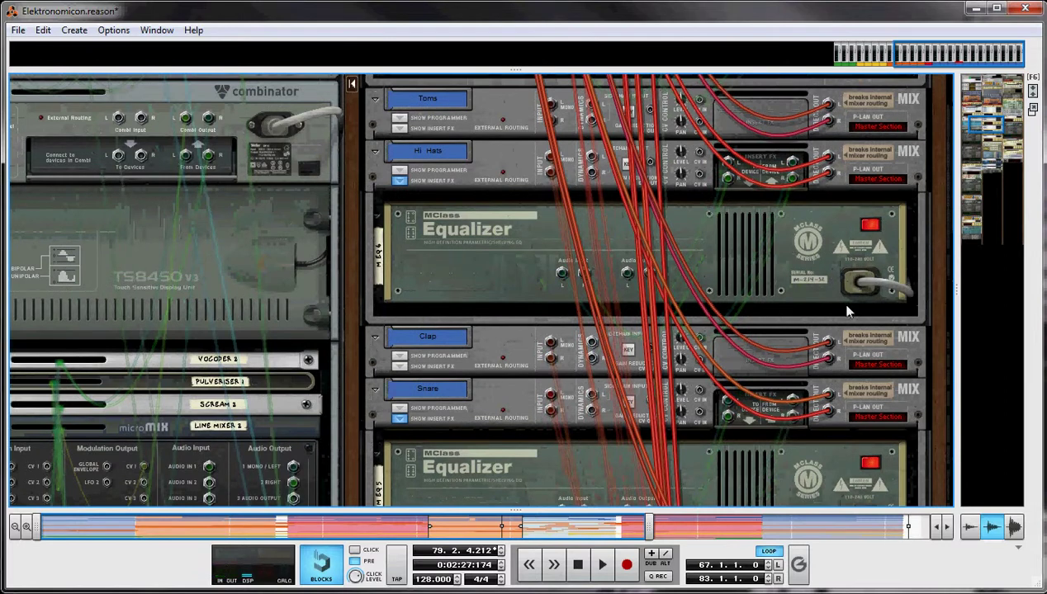
{"action": "left_click", "coordinate": [855, 345]}
{"action": "scroll", "coordinate": [855, 345], "scroll_direction": "up", "scroll_amount": 8}
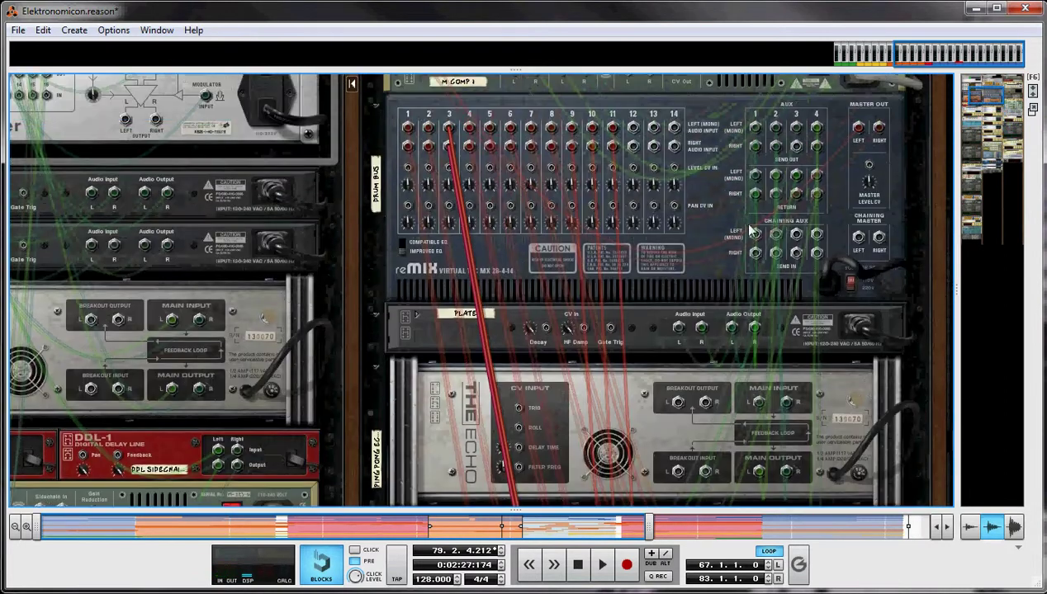
Follow the Drum Bus reMIX's master output through the line mixer and effects chain to the Drum Bus mix channel
{"action": "left_click", "coordinate": [749, 231]}
{"action": "scroll", "coordinate": [679, 180], "scroll_direction": "up", "scroll_amount": 3}
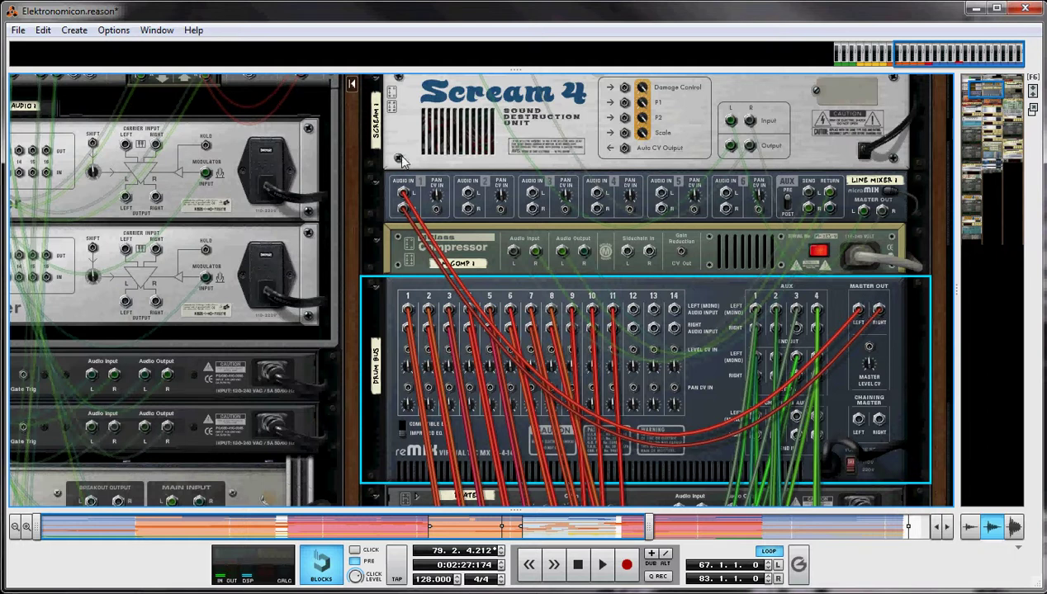
{"action": "scroll", "coordinate": [517, 180], "scroll_direction": "up", "scroll_amount": 5}
{"action": "left_click", "coordinate": [518, 186]}
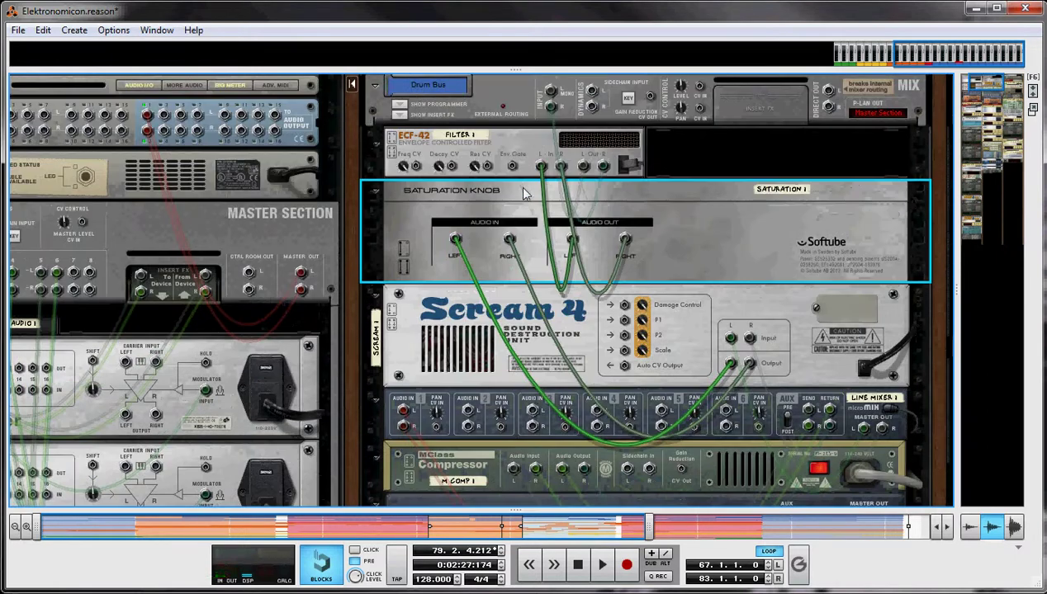
{"action": "left_click", "coordinate": [487, 94]}
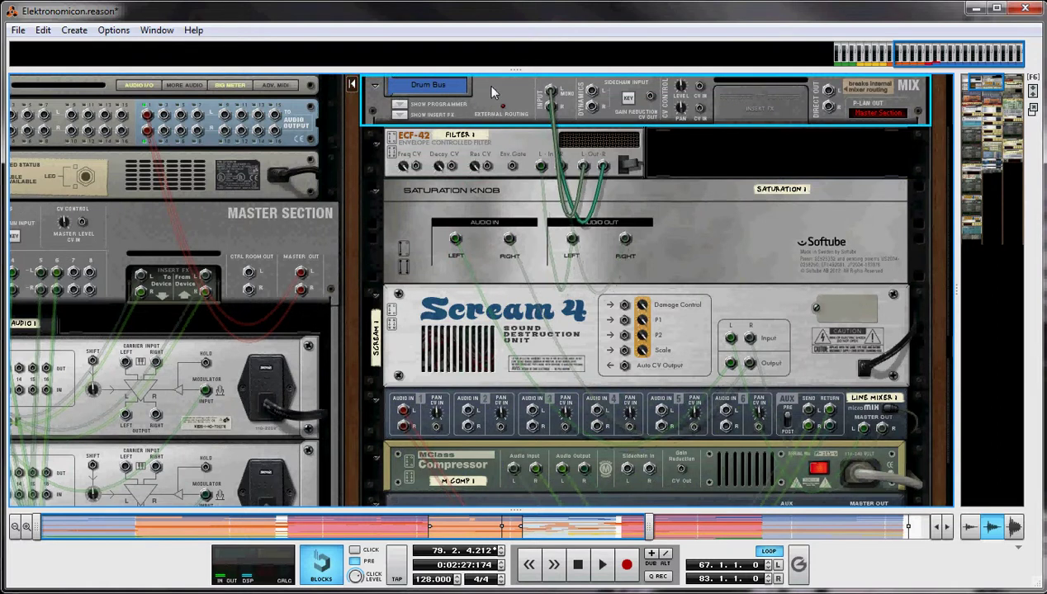
Select the Kick through Samples channels in the main mixer, then locate and select the Drum Bus reMIX in the rack
{"action": "key", "text": "F5"}
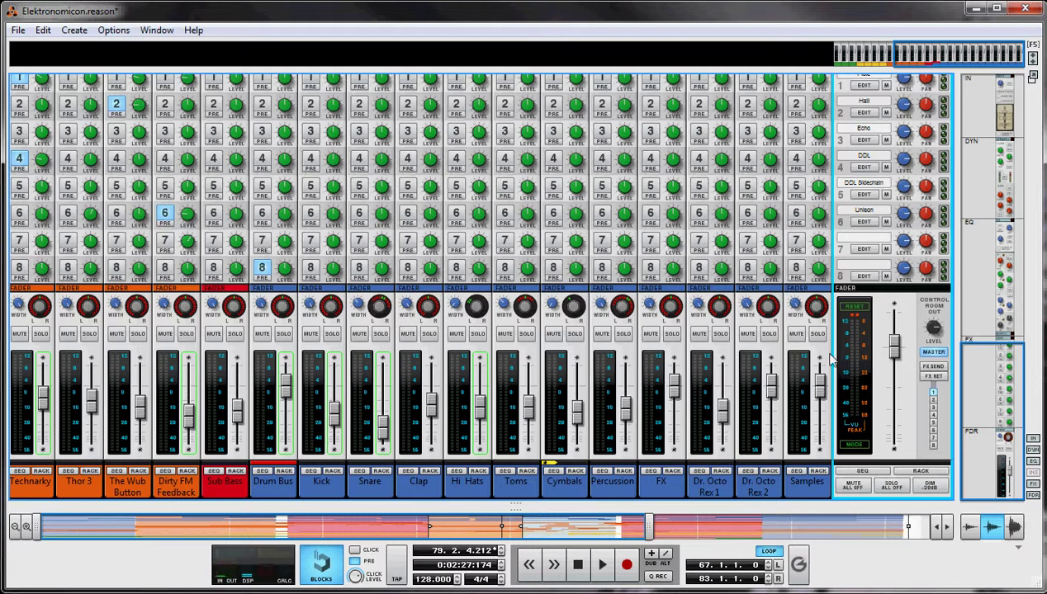
{"action": "left_click", "coordinate": [318, 487]}
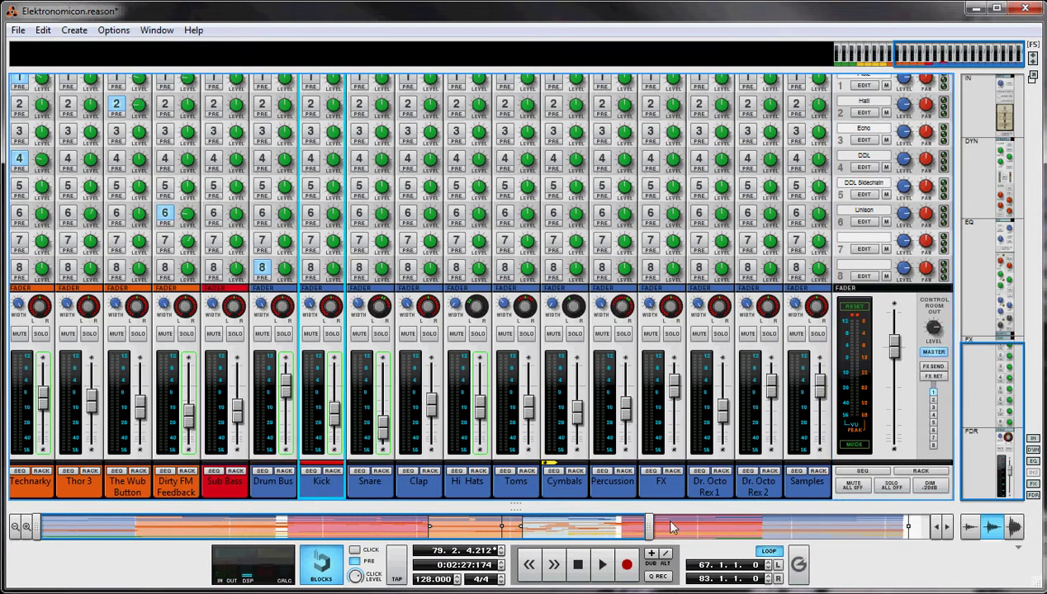
{"action": "left_click", "coordinate": [796, 493], "text": "shift"}
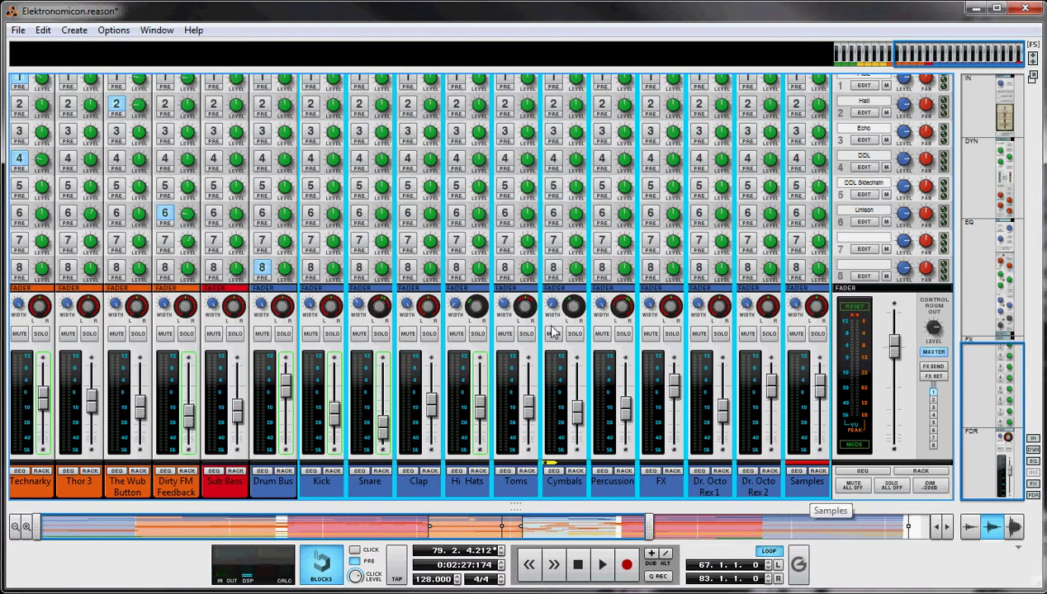
{"action": "key", "text": "F6"}
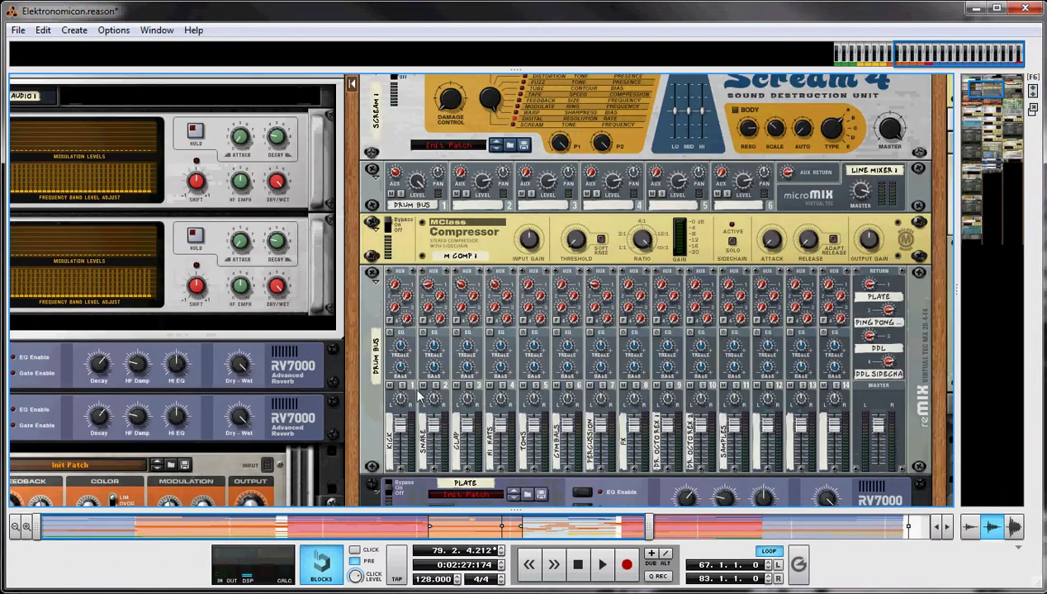
{"action": "left_click", "coordinate": [361, 374]}
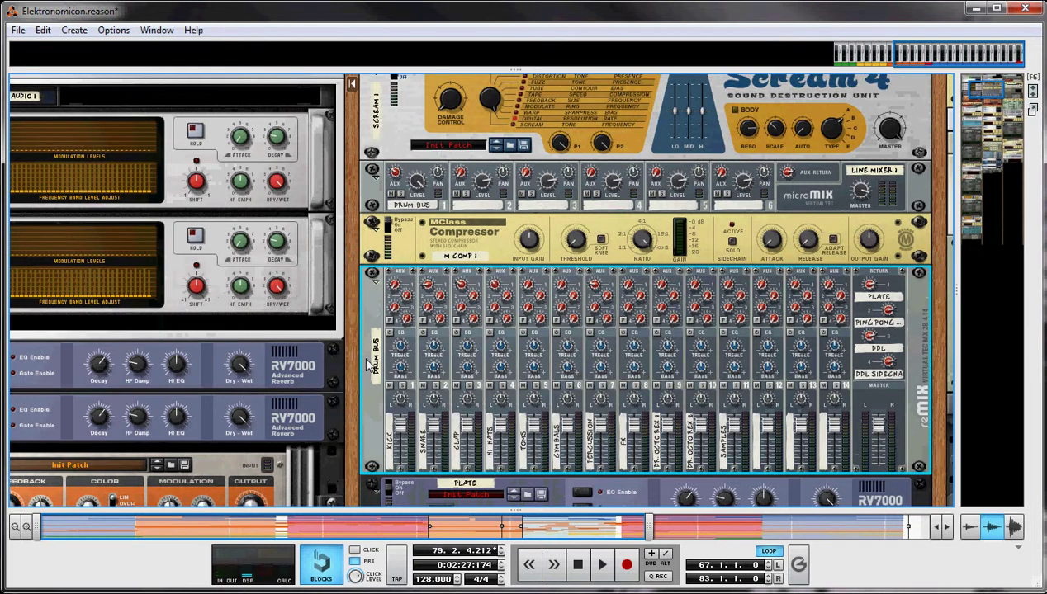
Play the song with the main mixer shown and lower the Drum Bus channel's level fader slightly
{"action": "key", "text": "F5"}
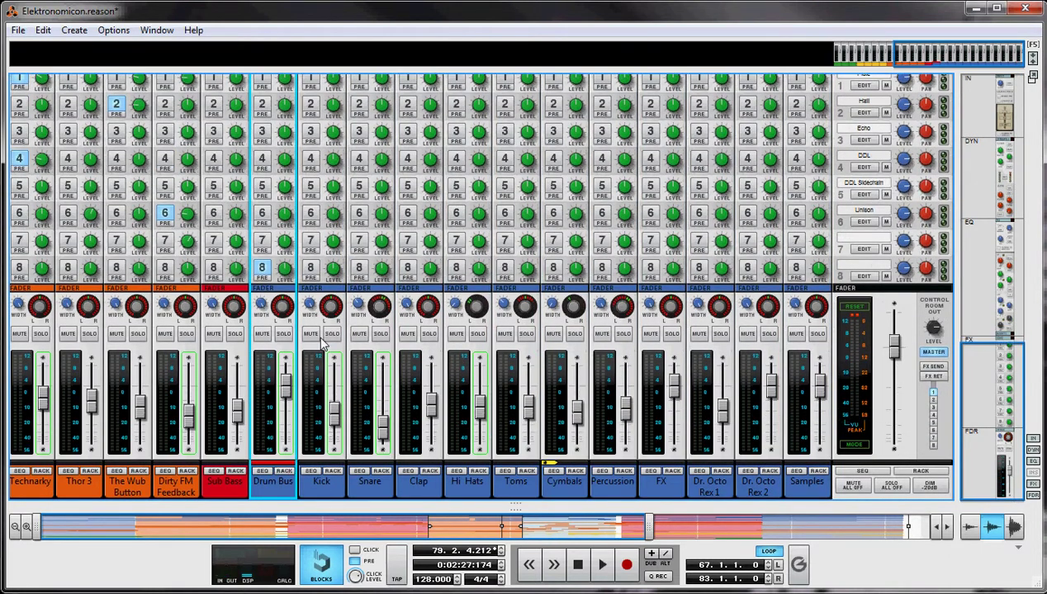
{"action": "mouse_move", "coordinate": [293, 390]}
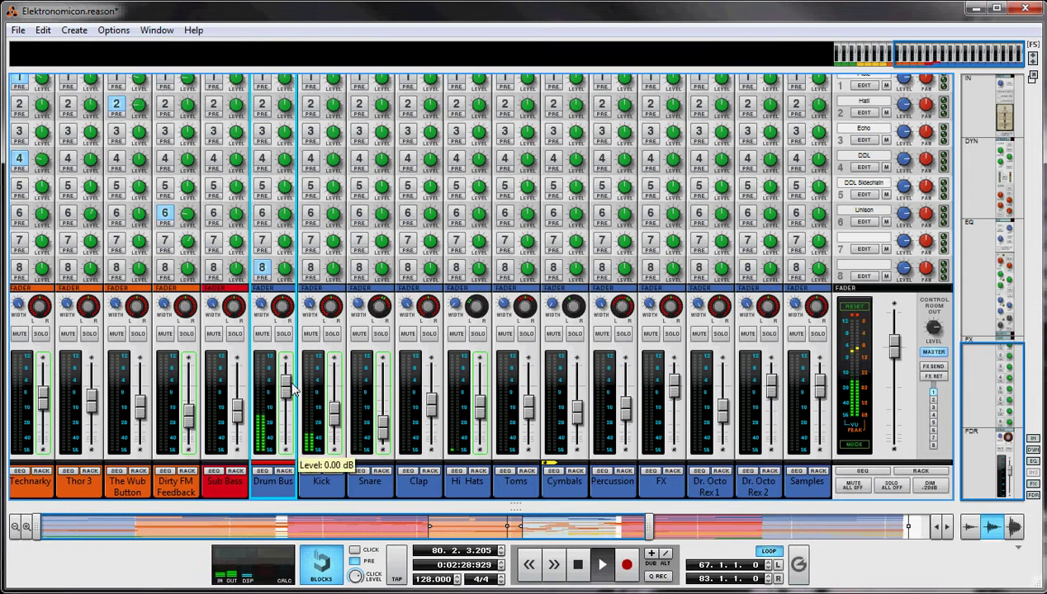
{"action": "mouse_move", "coordinate": [293, 390]}
{"action": "left_mouse_down"}
{"action": "mouse_move", "coordinate": [296, 431]}
{"action": "mouse_move", "coordinate": [299, 394]}
{"action": "left_mouse_up"}
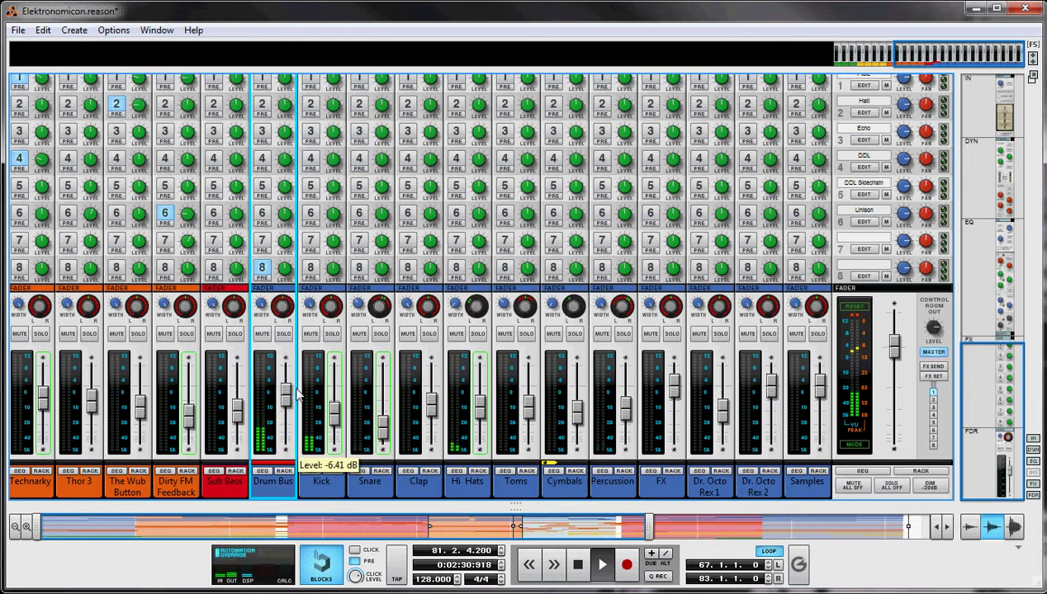
Lower the Kick channel's level fader to about -25.4 dB during playback and reset the automation override
{"action": "left_click", "coordinate": [335, 410]}
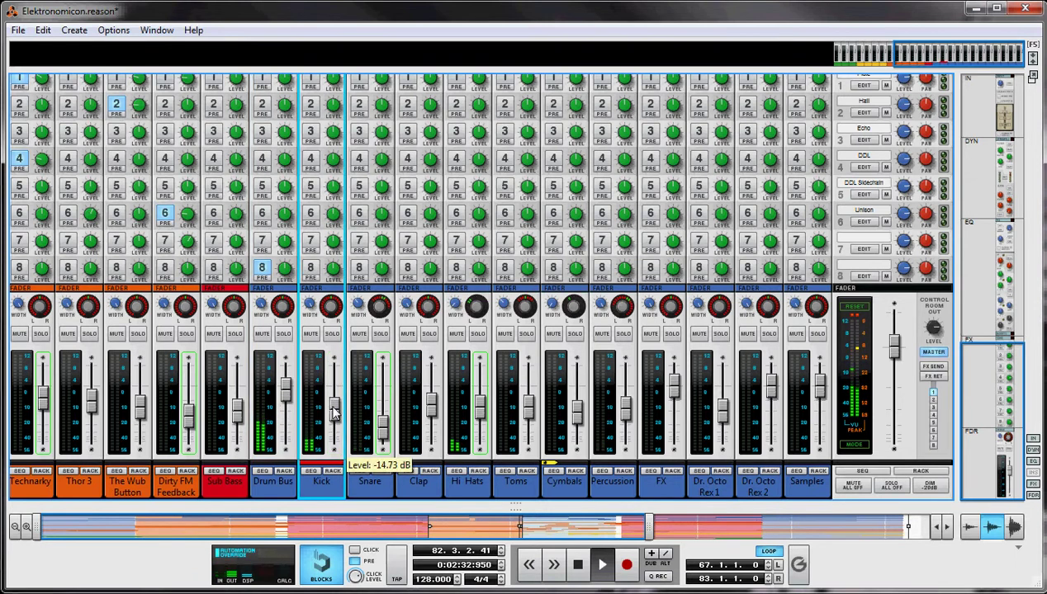
{"action": "left_click_drag", "start_coordinate": [334, 410], "coordinate": [334, 417]}
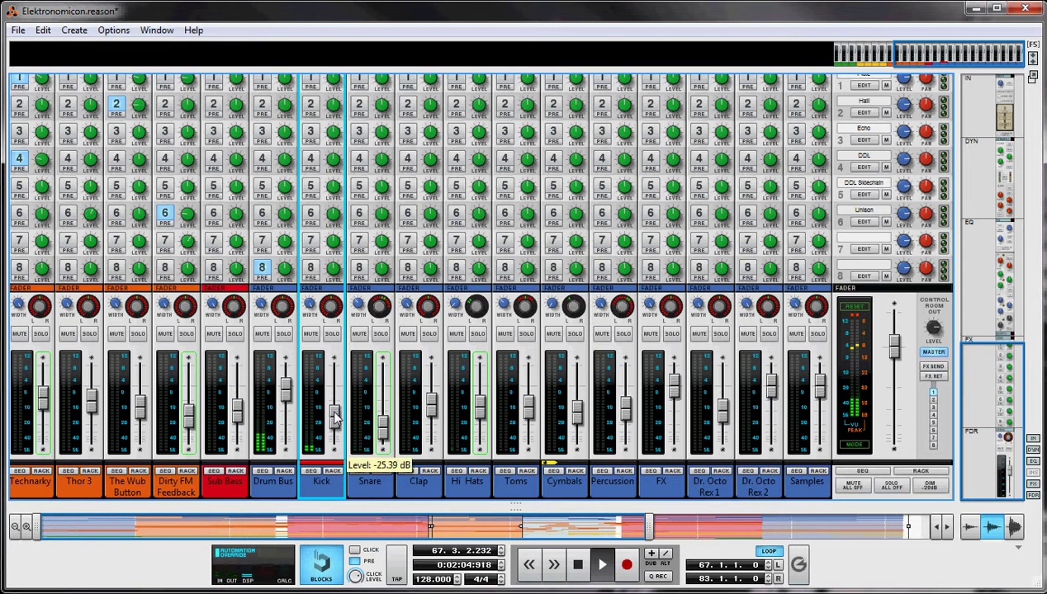
{"action": "left_click", "coordinate": [238, 557]}
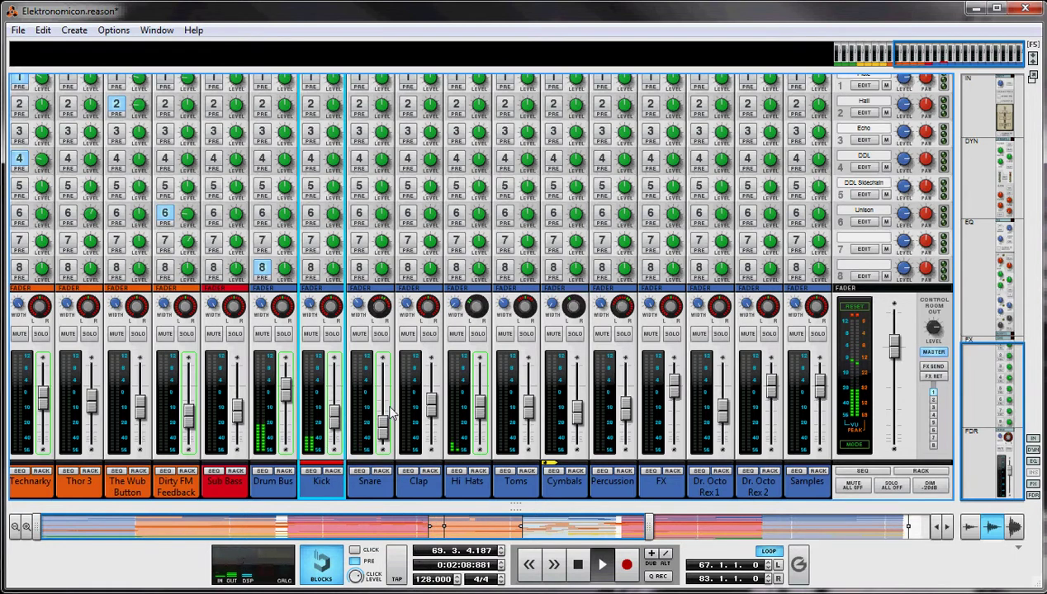
Locate the Drum Bus reMIX in the rack, stop playback, and examine its master output cables on the rear
{"action": "key", "text": "F7"}
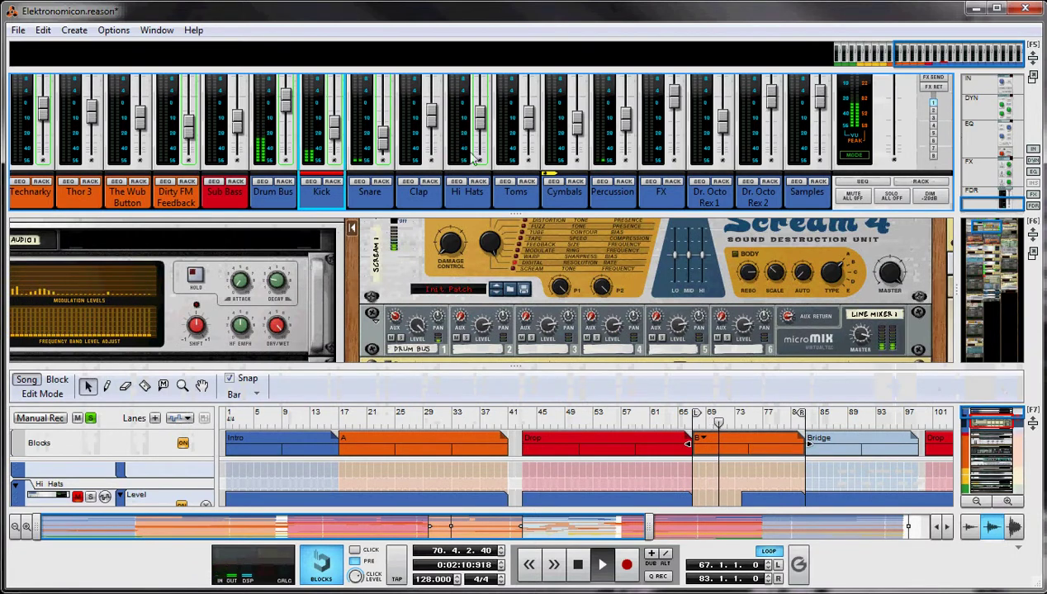
{"action": "key", "text": "F6"}
{"action": "scroll", "coordinate": [545, 305], "scroll_direction": "down", "scroll_amount": 8}
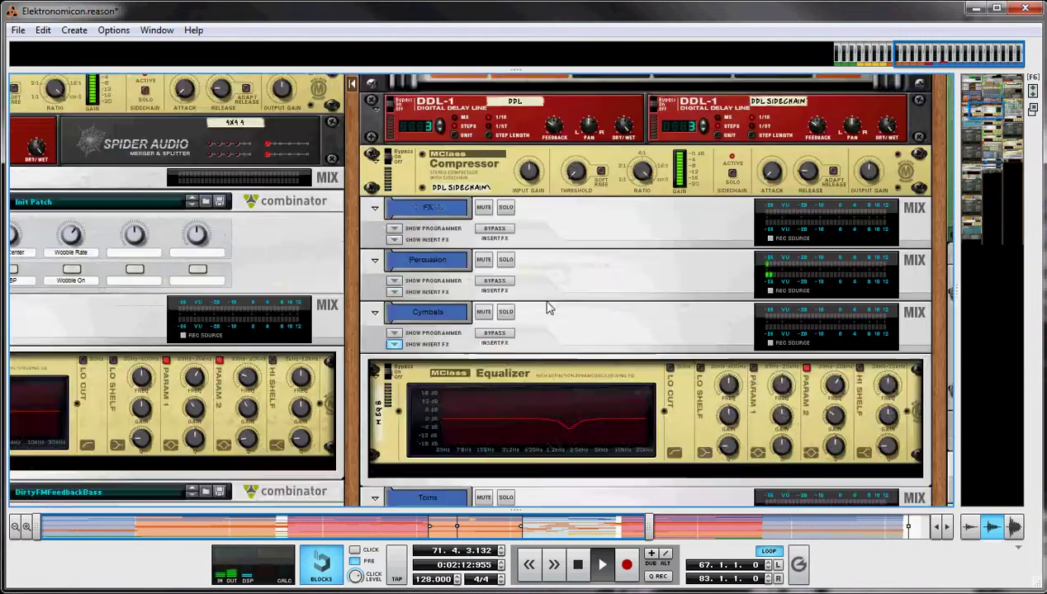
{"action": "scroll", "coordinate": [545, 305], "scroll_direction": "up", "scroll_amount": 10}
{"action": "key", "text": "Tab"}
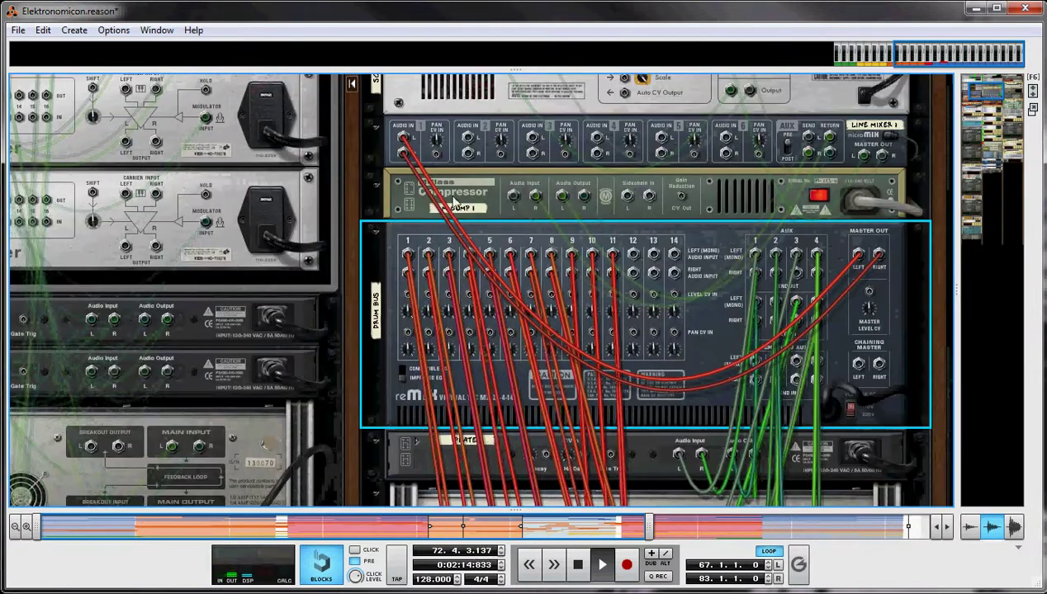
{"action": "key", "text": "Tab"}
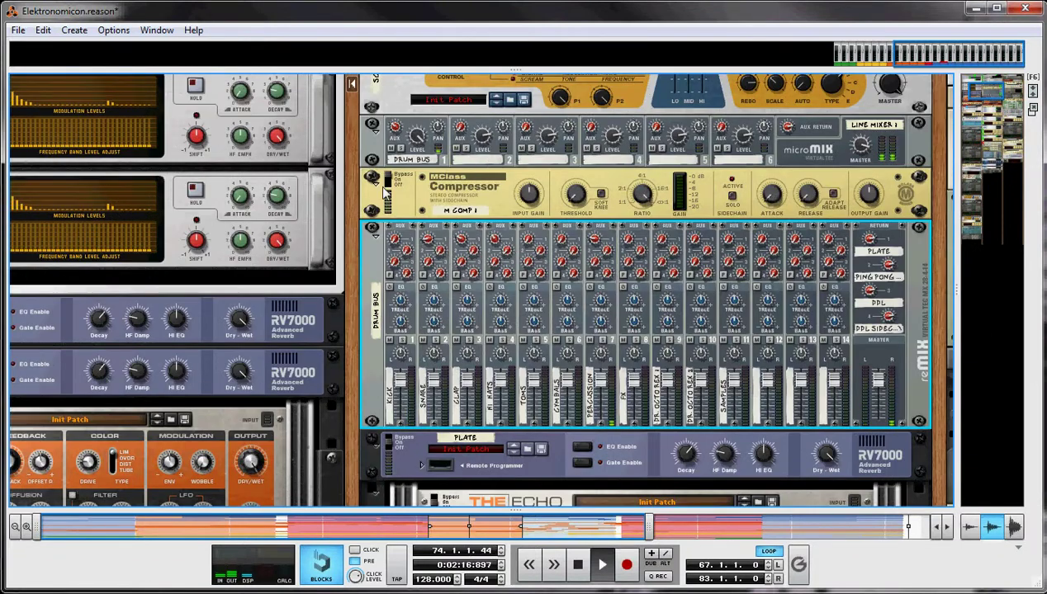
{"action": "key", "text": "Tab"}
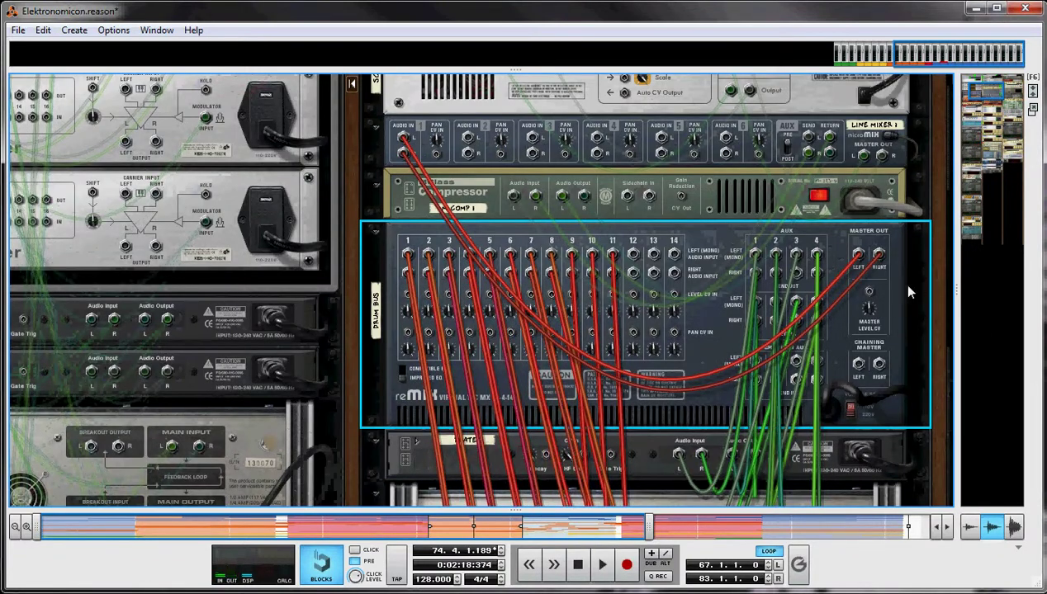
{"action": "mouse_move", "coordinate": [858, 260]}
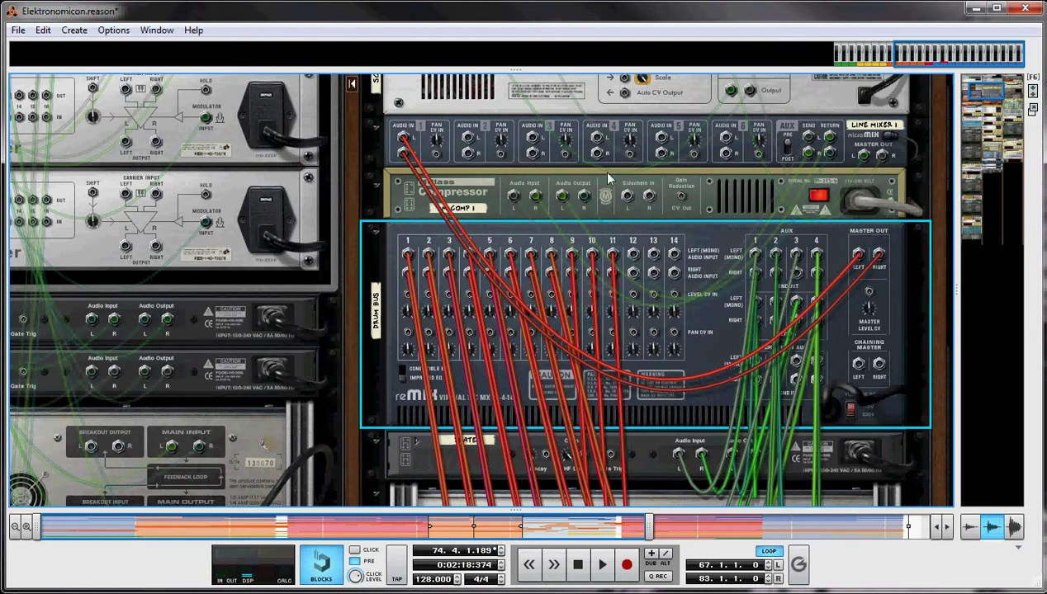
Examine Line Mixer 1's Drum Bus channel and aux return on the front, and its compressor send, return and pre/post switch on the rear
{"action": "key", "text": "Tab"}
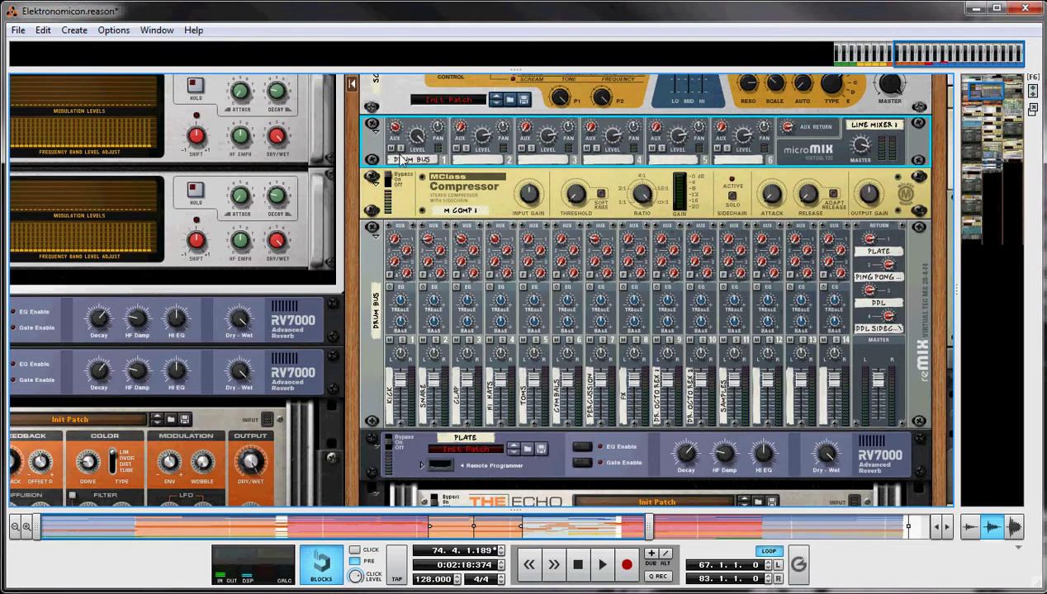
{"action": "mouse_move", "coordinate": [417, 137]}
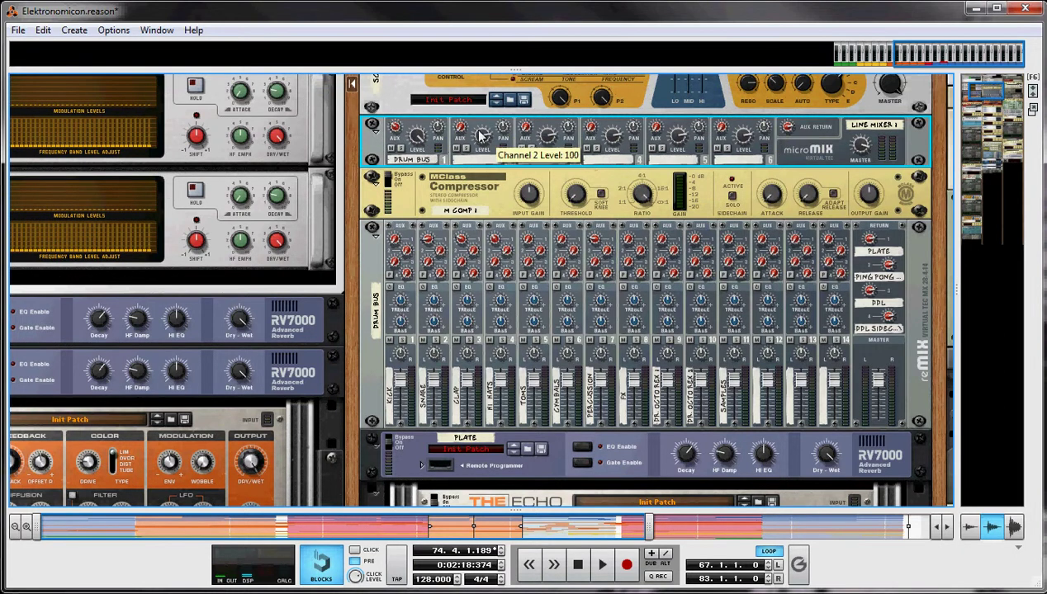
{"action": "mouse_move", "coordinate": [650, 126]}
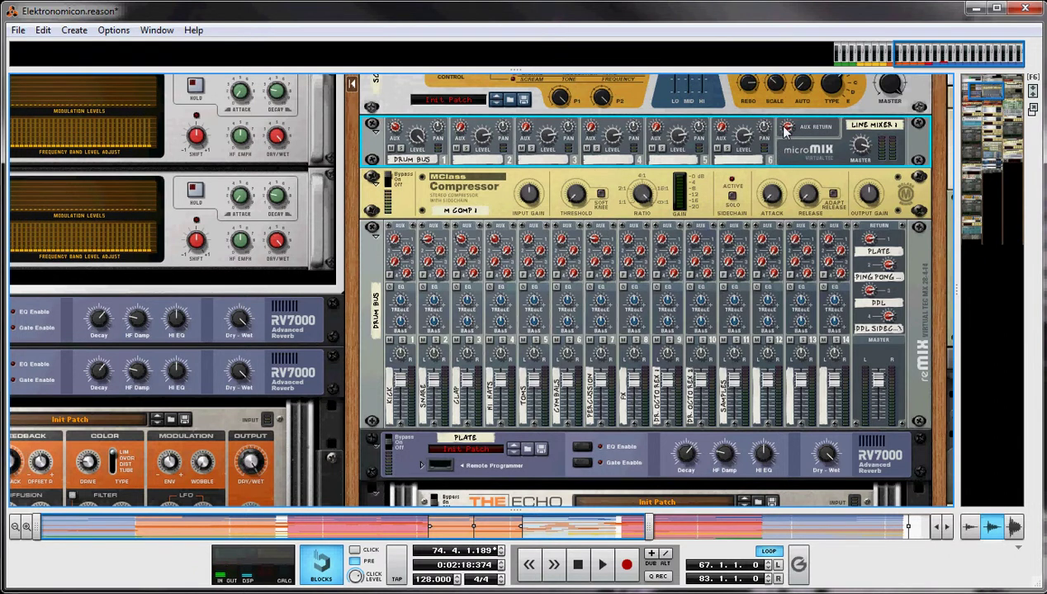
{"action": "mouse_move", "coordinate": [785, 132]}
{"action": "key", "text": "Tab"}
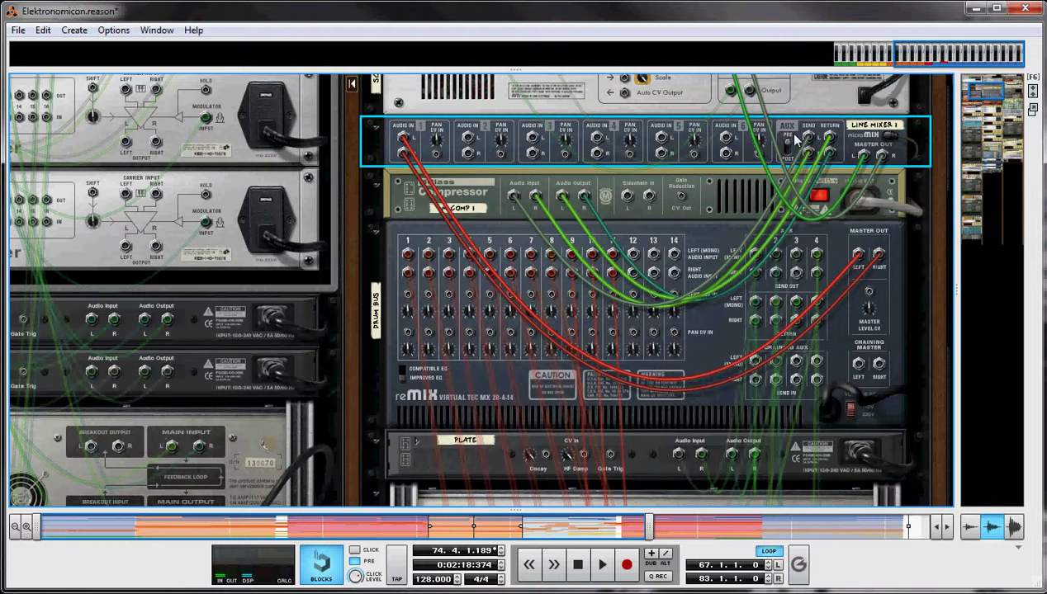
{"action": "key", "text": "Tab"}
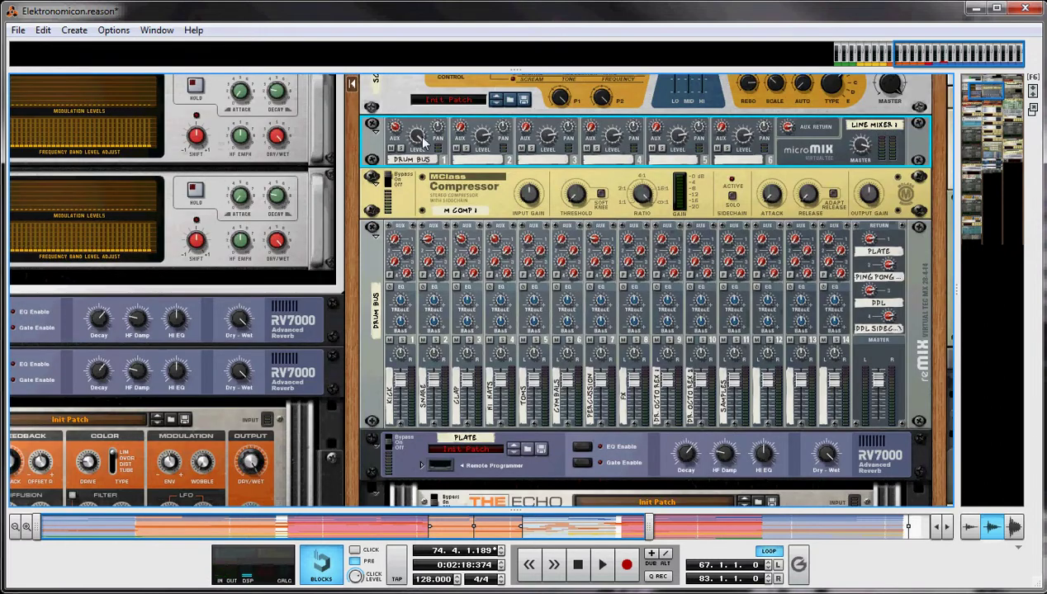
{"action": "key", "text": "Tab"}
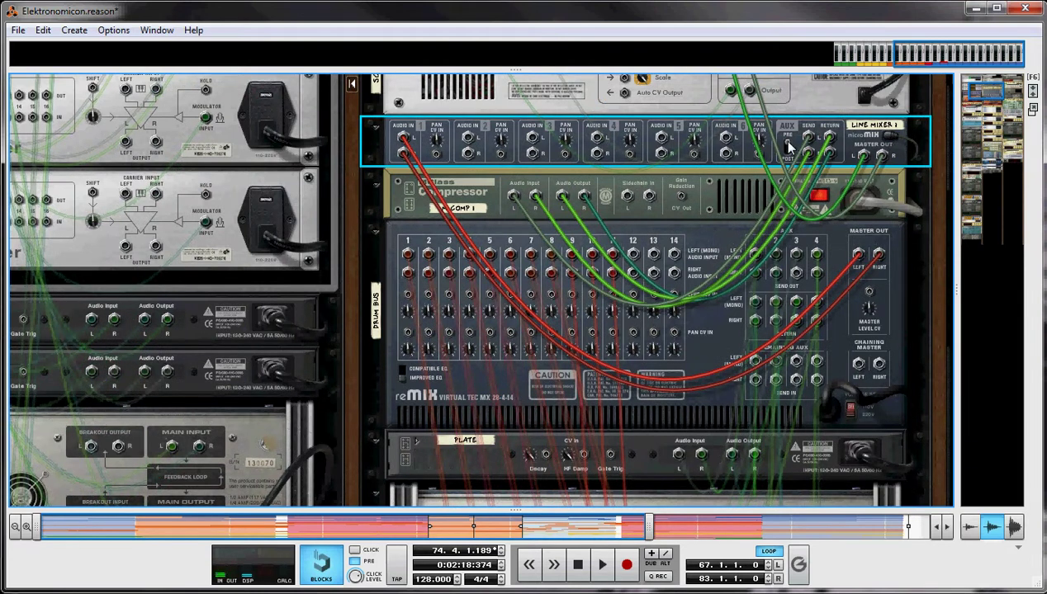
{"action": "key", "text": "Tab"}
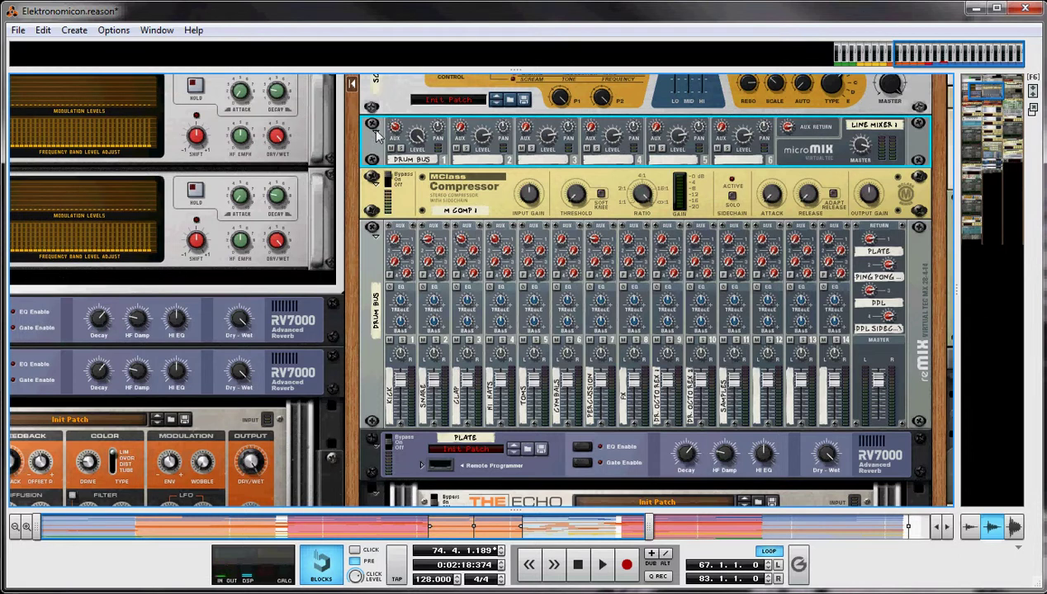
Play the song and audition Line Mixer 1's Drum Bus channel at level 0 against the M COMP 1 compressor
{"action": "key", "text": "space"}
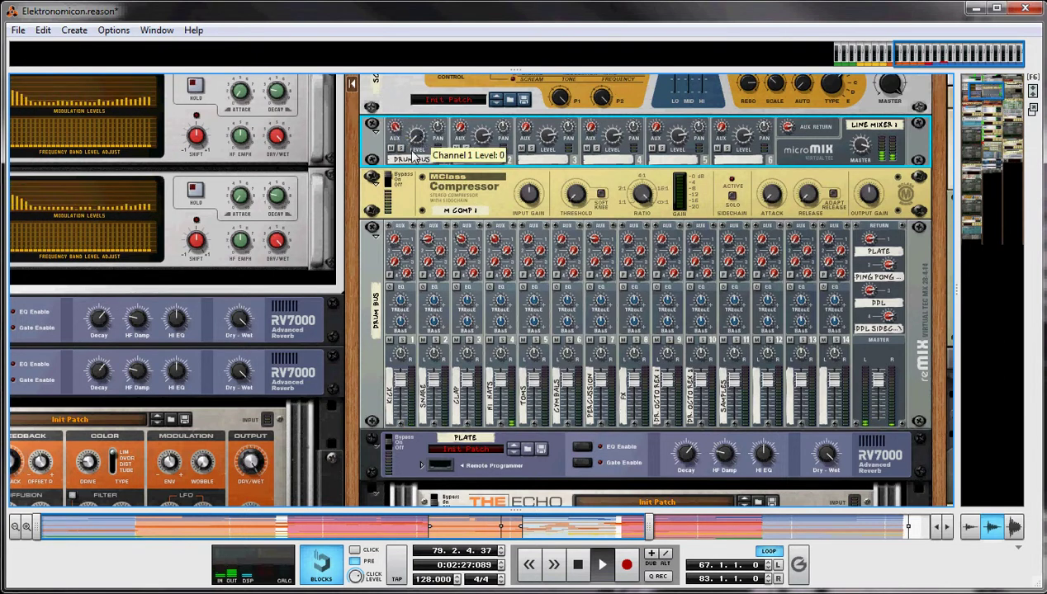
{"action": "left_click", "coordinate": [391, 183]}
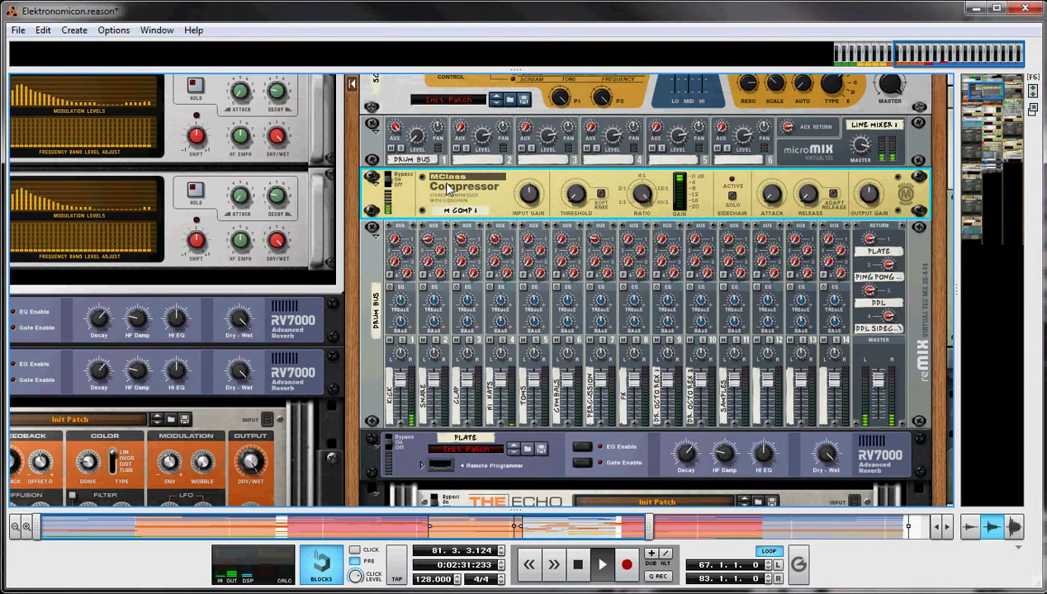
{"action": "left_click", "coordinate": [397, 132]}
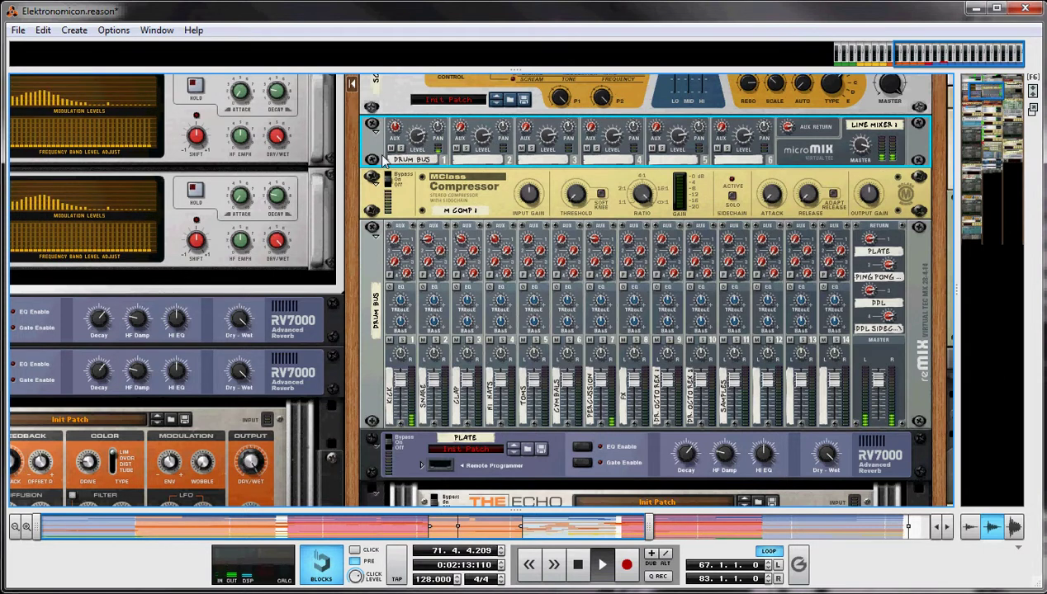
{"action": "left_click", "coordinate": [426, 206]}
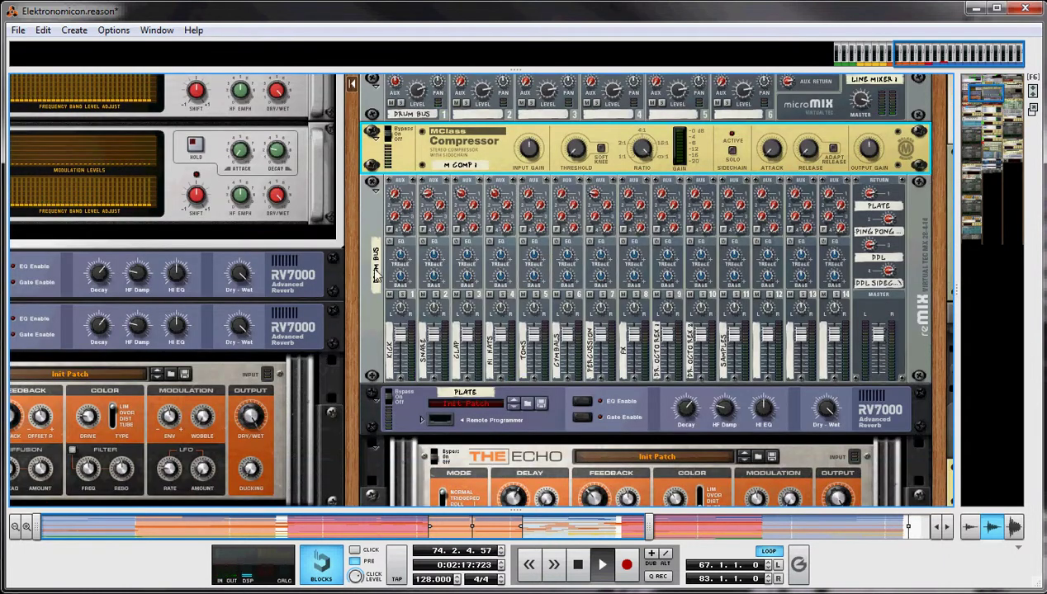
Trace the signal from the Drum Bus reMIX through Line Mixer 1 and the effects chain to the Drum Bus mix channel
{"action": "left_click", "coordinate": [366, 275]}
{"action": "scroll", "coordinate": [365, 275], "scroll_direction": "down", "scroll_amount": 1}
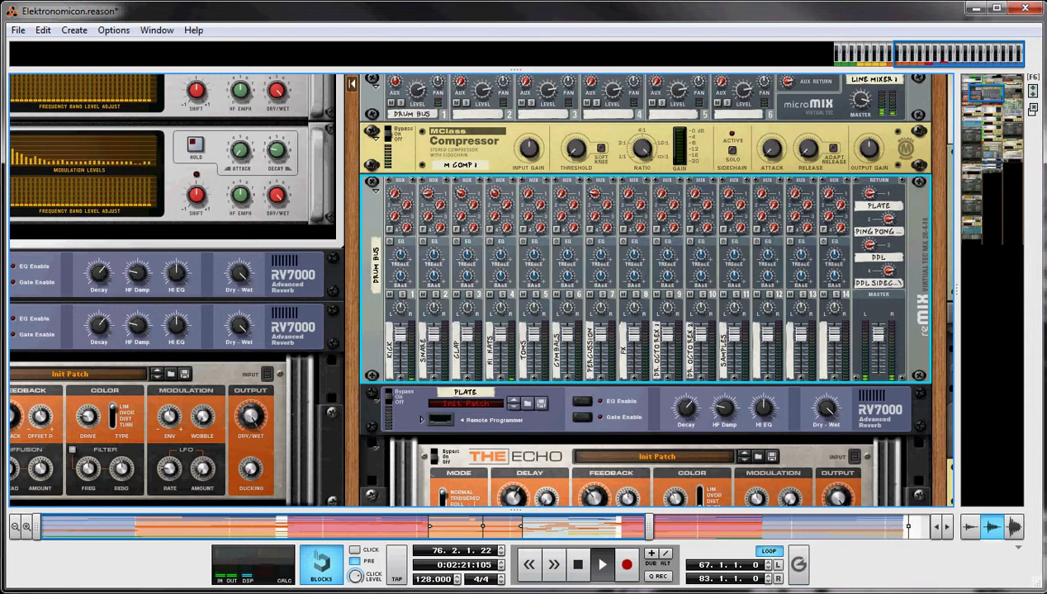
{"action": "left_click", "coordinate": [368, 107]}
{"action": "left_click", "coordinate": [377, 261]}
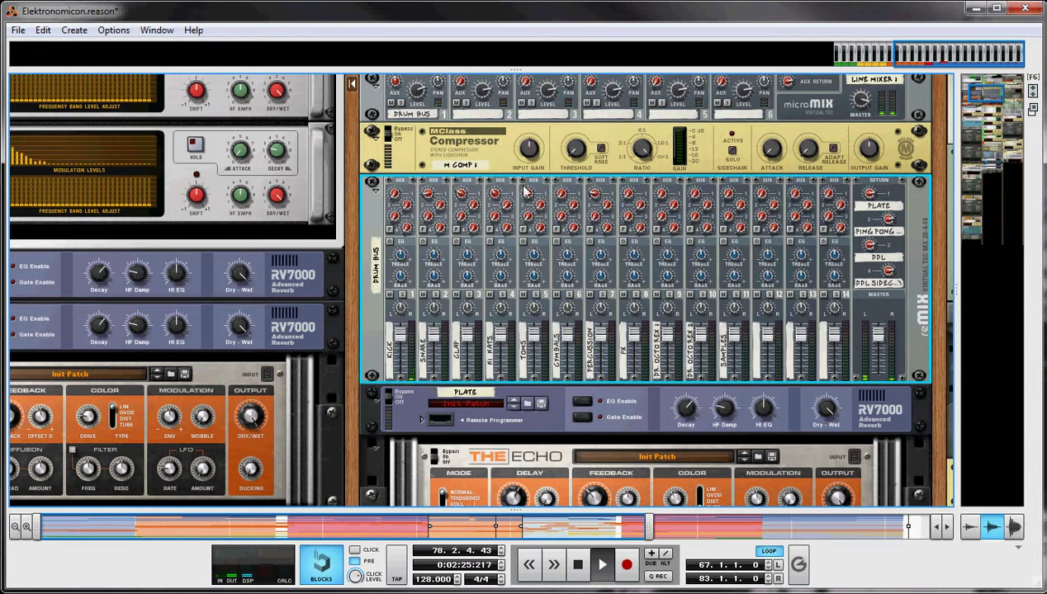
{"action": "scroll", "coordinate": [525, 188], "scroll_direction": "up", "scroll_amount": 5}
{"action": "scroll", "coordinate": [526, 184], "scroll_direction": "up", "scroll_amount": 3}
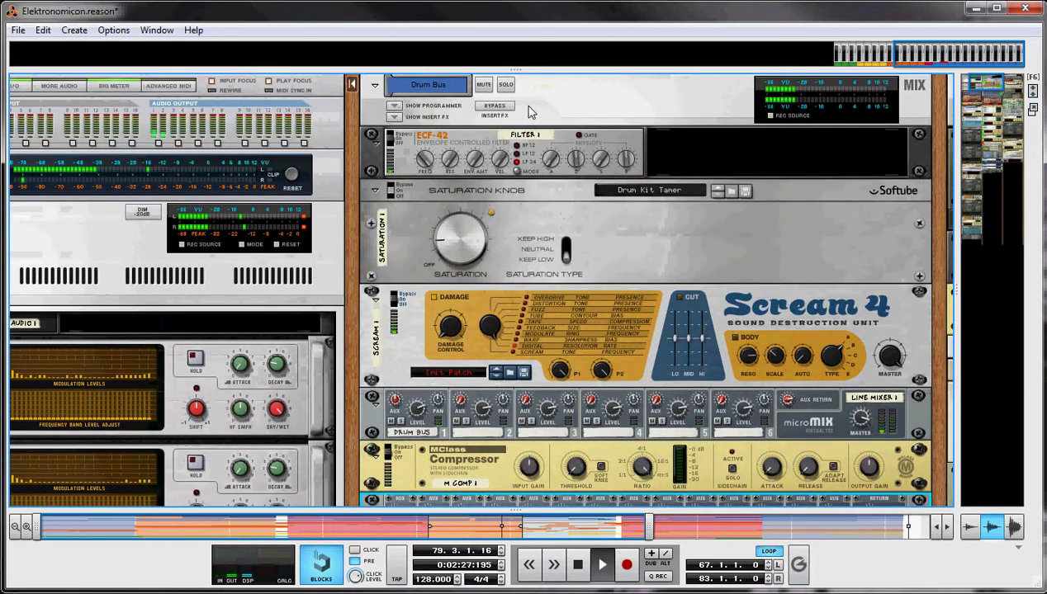
{"action": "scroll", "coordinate": [577, 186], "scroll_direction": "down", "scroll_amount": 3}
{"action": "scroll", "coordinate": [656, 153], "scroll_direction": "up", "scroll_amount": 1}
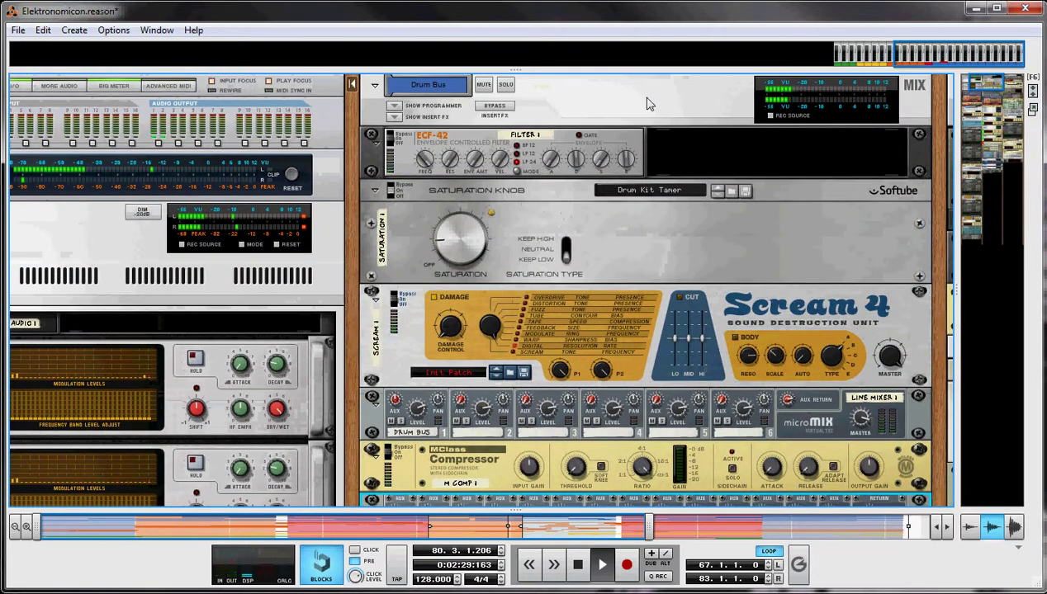
Show the main mixer and select individual drum channels from Snare through Samples, finishing with the Drum Bus channel selected
{"action": "key", "text": "F5"}
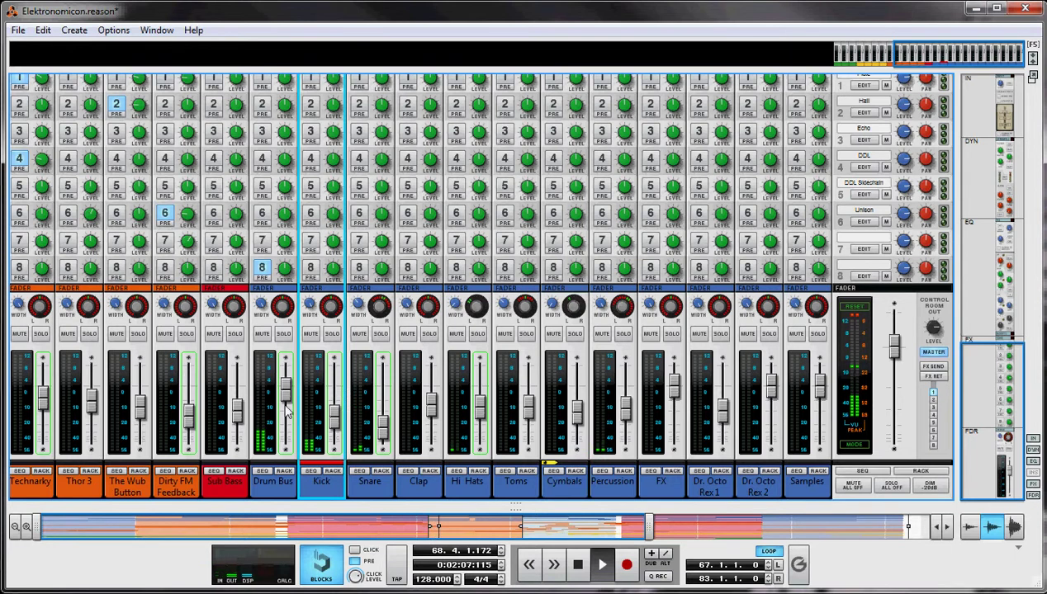
{"action": "left_click", "coordinate": [356, 483]}
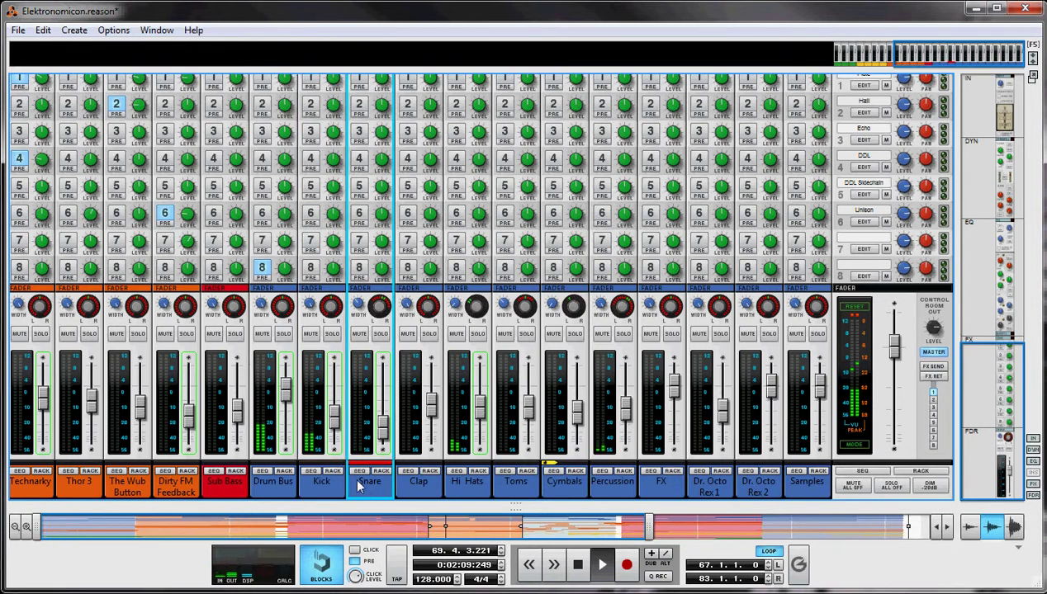
{"action": "left_click", "coordinate": [433, 496]}
{"action": "left_click", "coordinate": [481, 493]}
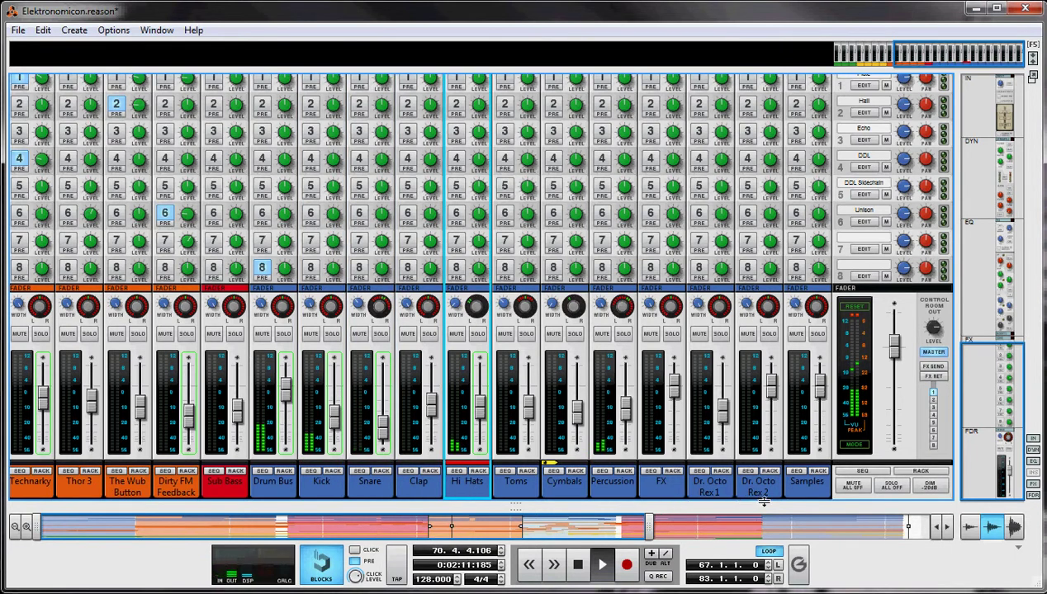
{"action": "left_click", "coordinate": [803, 496]}
{"action": "left_click", "coordinate": [283, 480]}
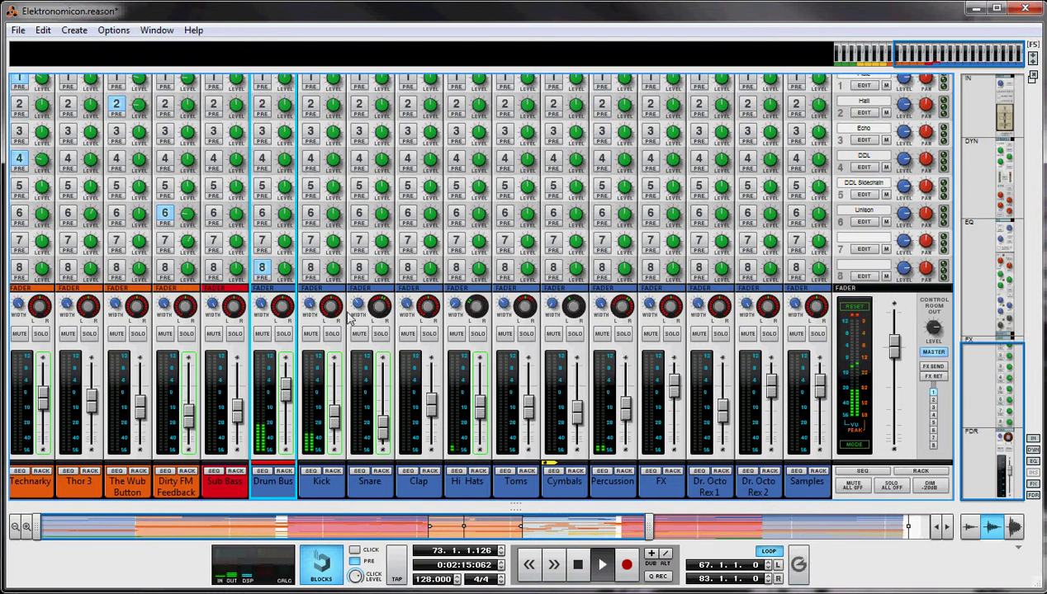
Return to the Drum Bus reMIX in the rack, stop playback, and examine its channel input cables on the rear
{"action": "key", "text": "F6"}
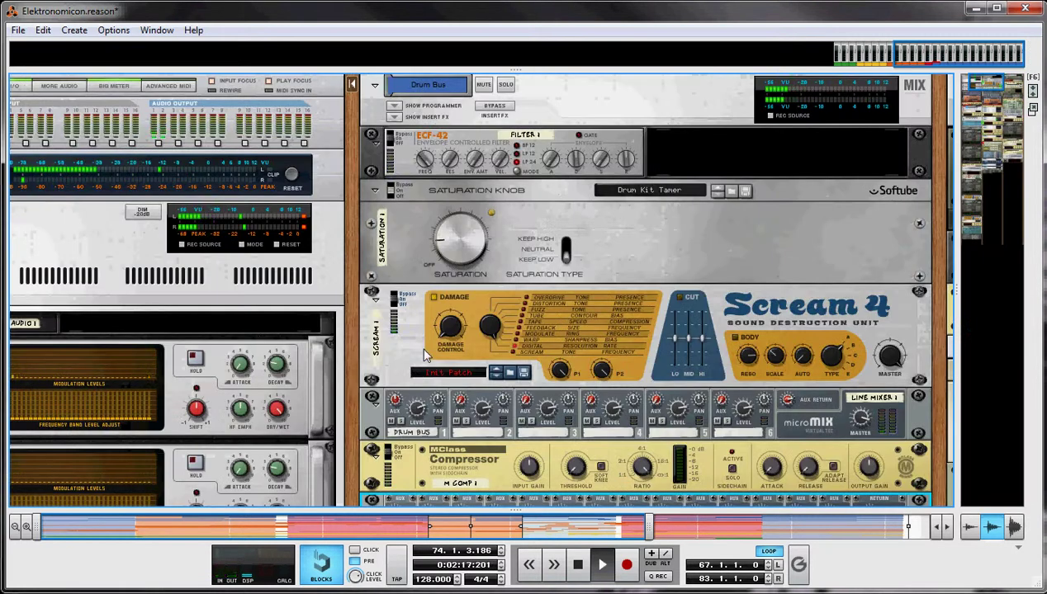
{"action": "scroll", "coordinate": [444, 302], "scroll_direction": "down", "scroll_amount": 3}
{"action": "scroll", "coordinate": [444, 302], "scroll_direction": "down", "scroll_amount": 3}
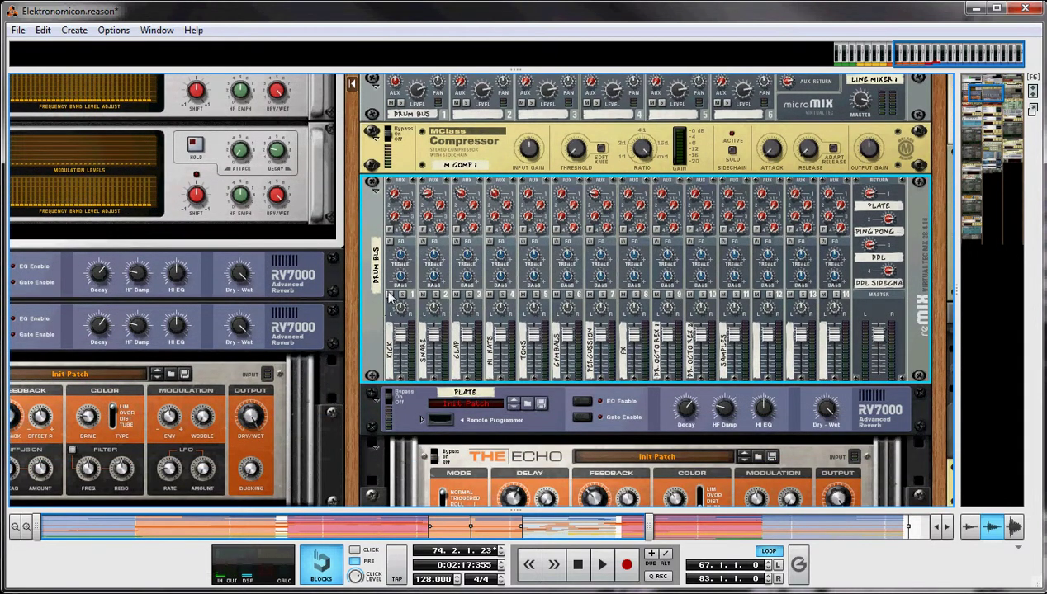
{"action": "key", "text": "Tab"}
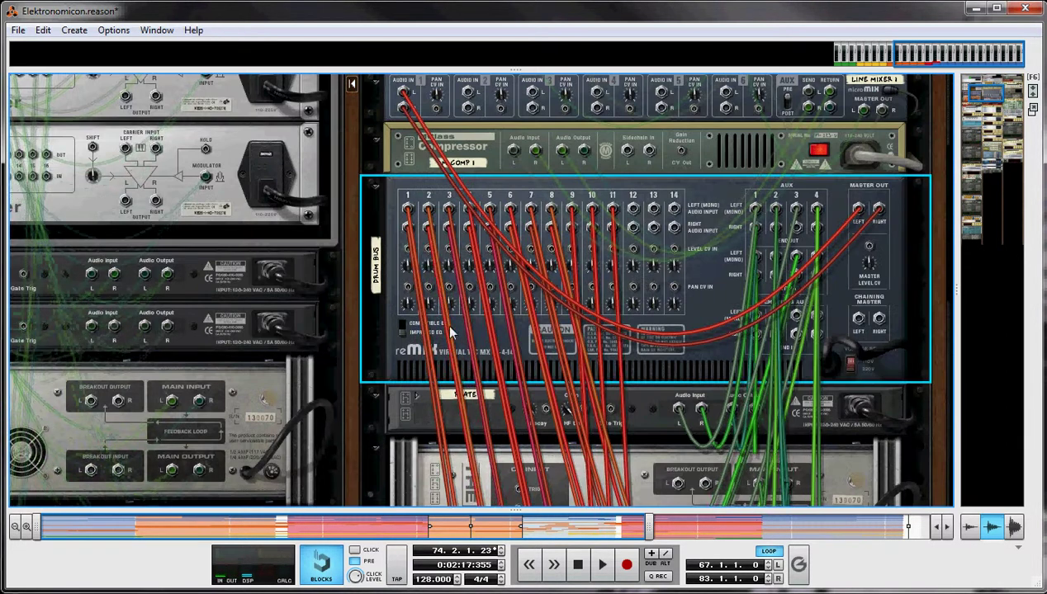
{"action": "key", "text": "Tab"}
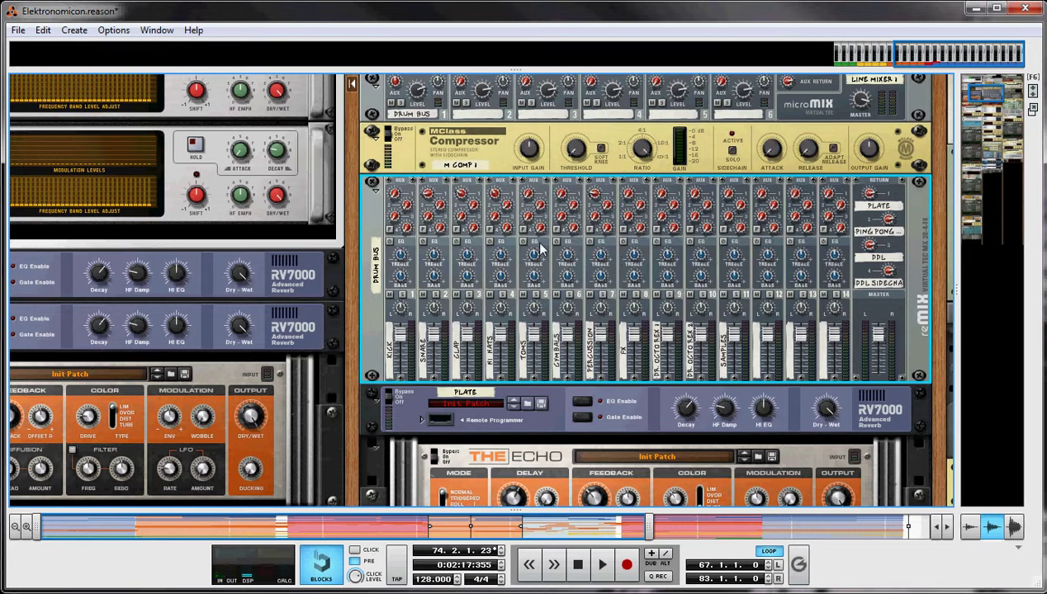
Play the song with the main mixer shown, enable the Snare channel's FX1 send to Plate, and adjust its send level slightly
{"action": "key", "text": "F5"}
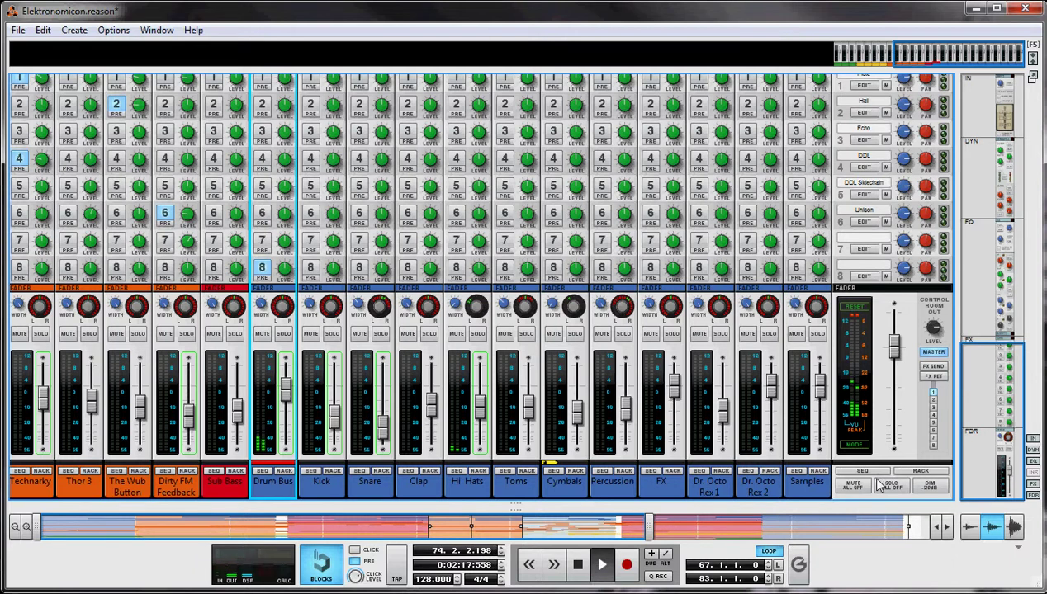
{"action": "scroll", "coordinate": [355, 163], "scroll_direction": "up", "scroll_amount": 3}
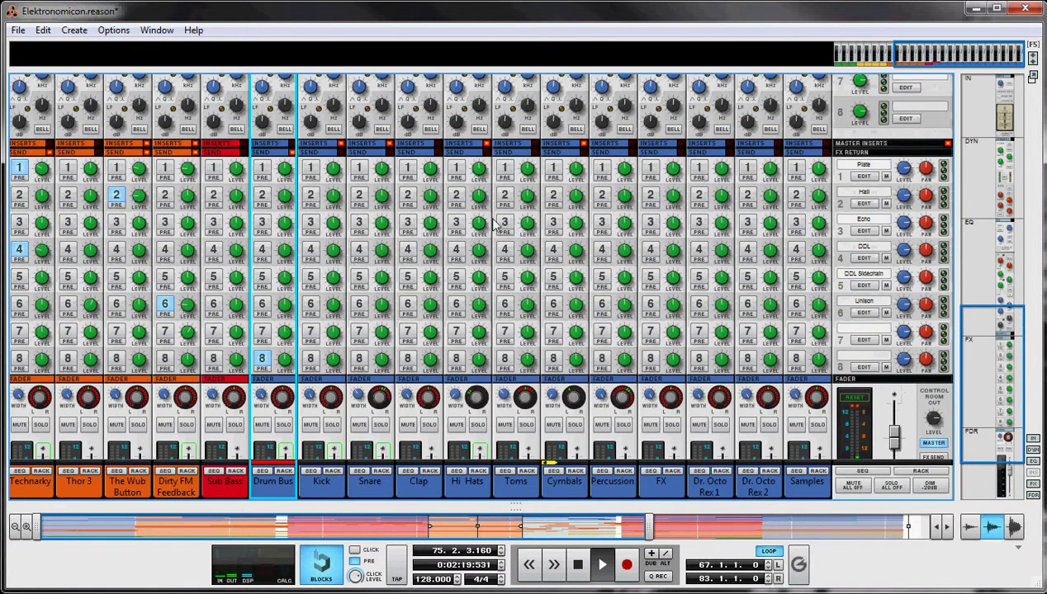
{"action": "left_click", "coordinate": [363, 169]}
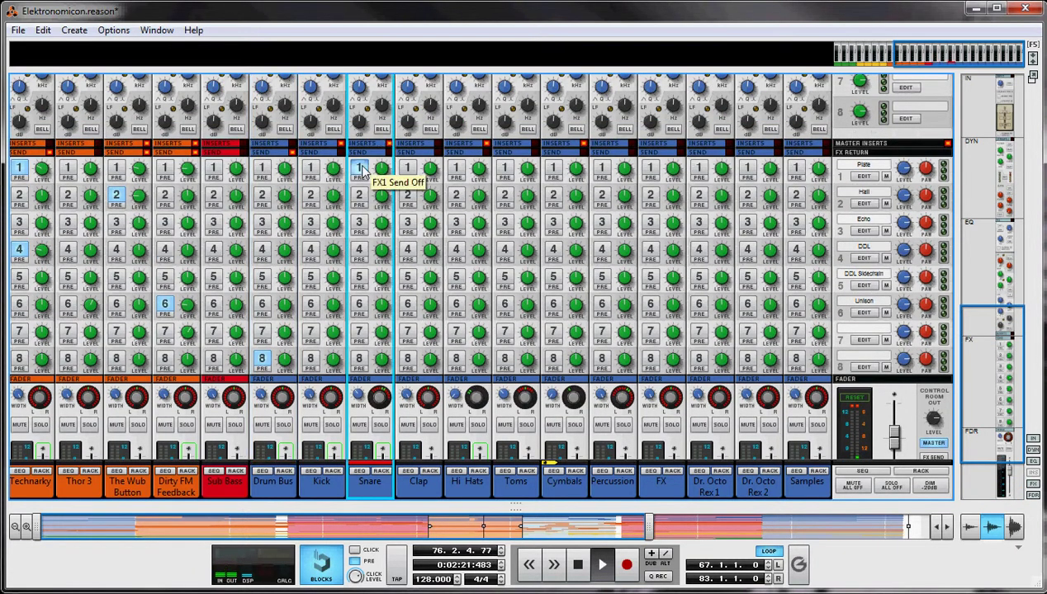
{"action": "left_click_drag", "start_coordinate": [380, 169], "coordinate": [380, 165]}
Raise the Snare channel's level fader to about -21.88 dB during playback
{"action": "scroll", "coordinate": [382, 170], "scroll_direction": "down", "scroll_amount": 3}
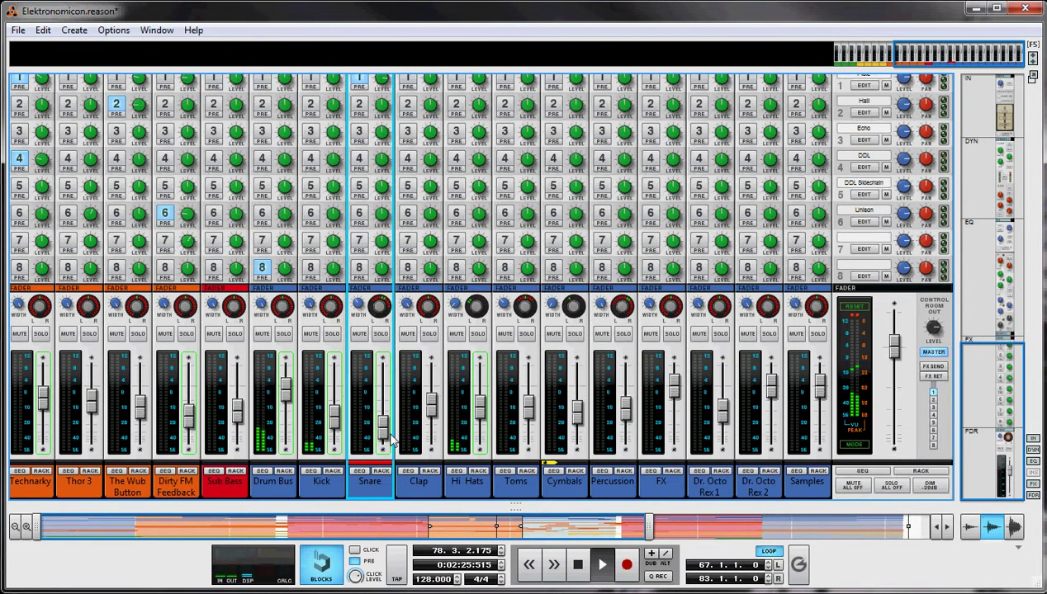
{"action": "mouse_move", "coordinate": [383, 424]}
{"action": "left_mouse_down"}
{"action": "mouse_move", "coordinate": [390, 418]}
{"action": "mouse_move", "coordinate": [395, 435]}
{"action": "left_mouse_up"}
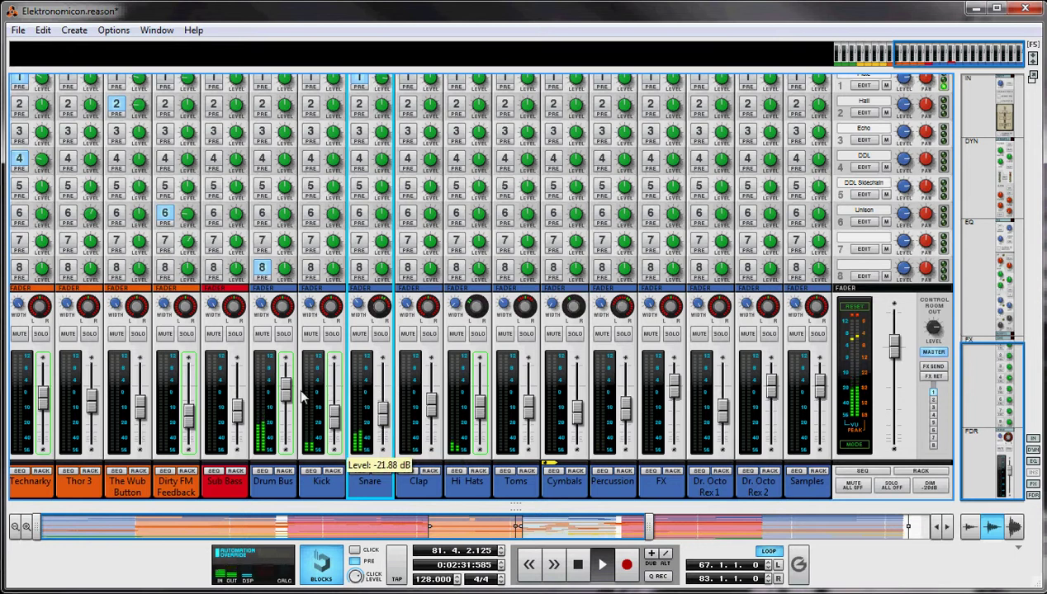
{"action": "left_click_drag", "start_coordinate": [385, 426], "coordinate": [385, 423]}
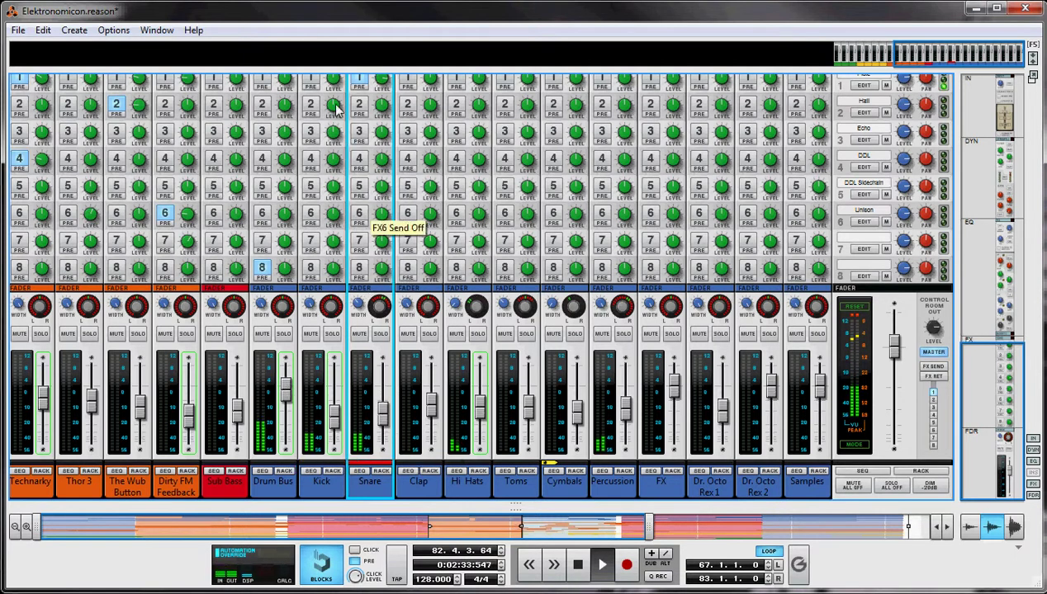
Pull the Drum Bus channel's level fader down almost to its minimum during playback and raise it back up
{"action": "left_click_drag", "start_coordinate": [287, 387], "coordinate": [302, 460]}
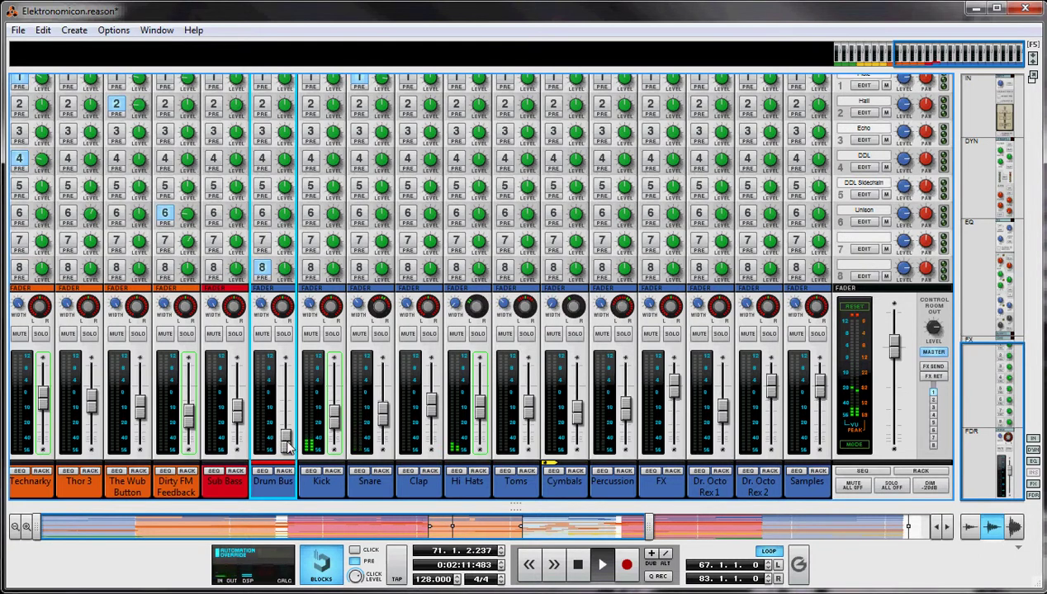
{"action": "mouse_move", "coordinate": [287, 442]}
{"action": "left_click_drag", "start_coordinate": [288, 443], "coordinate": [287, 399]}
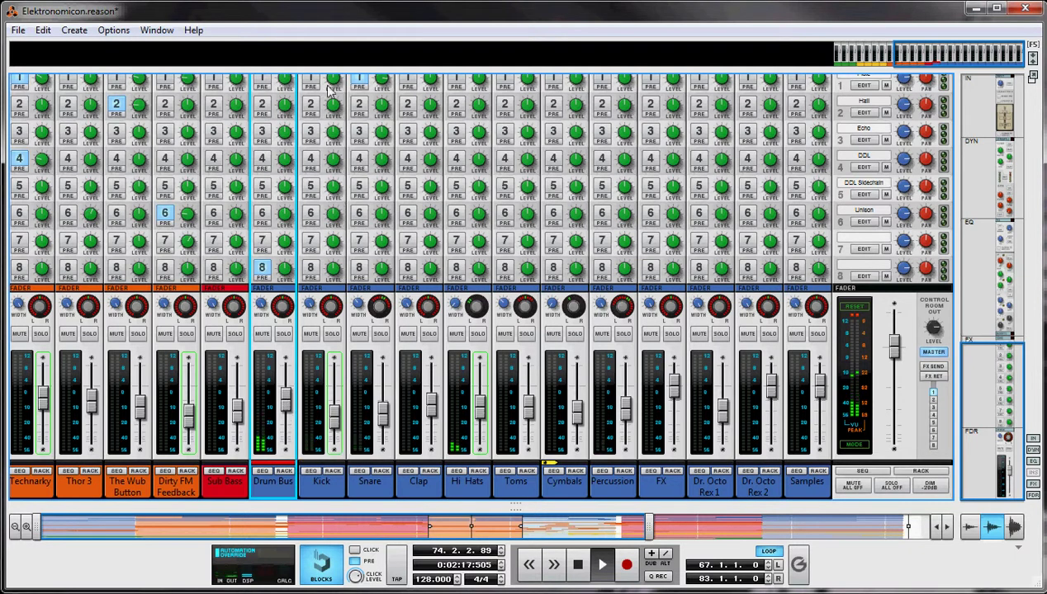
Disable the Snare channel's FX1 send and raise the Clap channel's Aux 1 send to 90 on the Drum Bus reMIX in the rack
{"action": "left_click", "coordinate": [352, 87]}
{"action": "key", "text": "F6"}
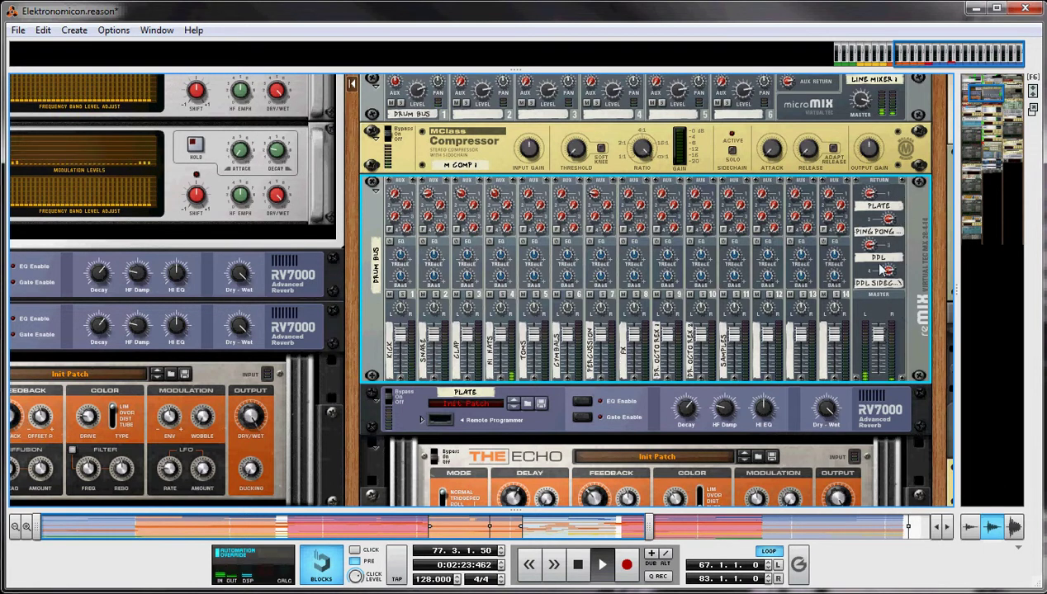
{"action": "left_click", "coordinate": [825, 231]}
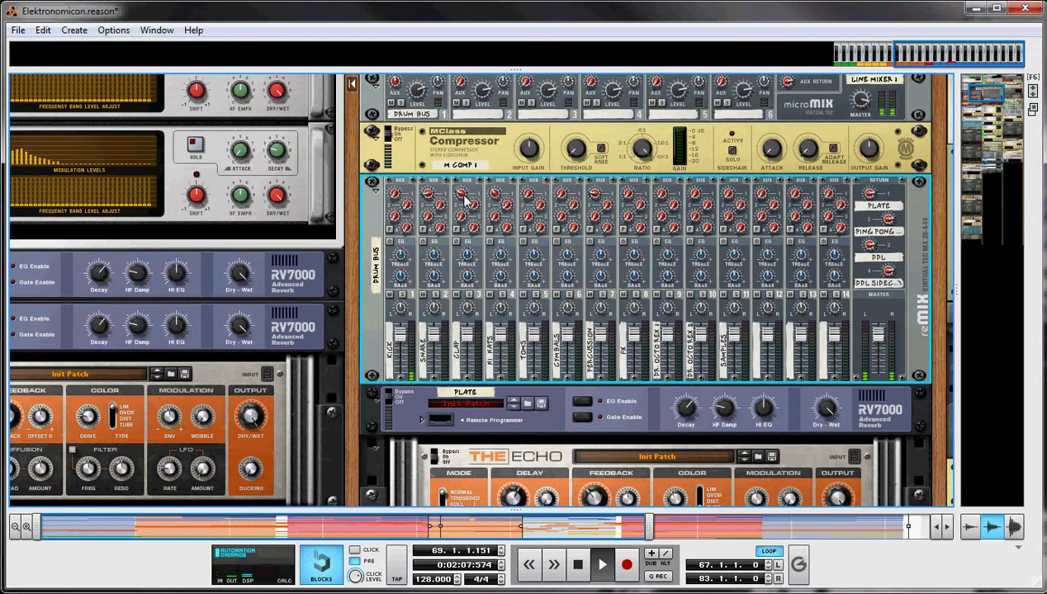
{"action": "mouse_move", "coordinate": [464, 198]}
{"action": "left_click_drag", "start_coordinate": [463, 198], "coordinate": [467, 182]}
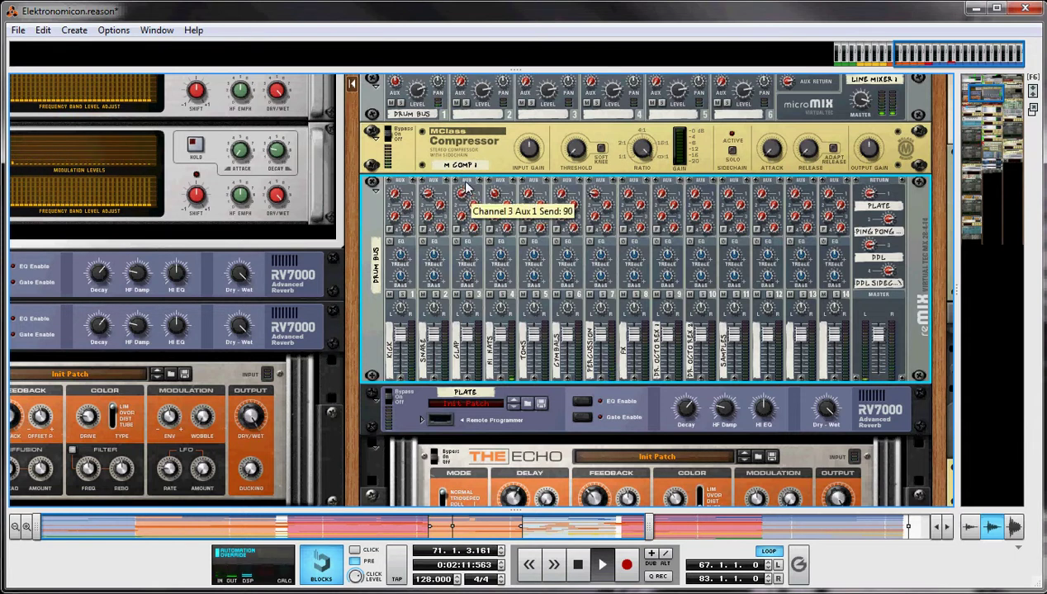
Return to the main mixer, lower the Drum Bus channel's level fader slightly, and stop playback
{"action": "key", "text": "F5"}
{"action": "left_click", "coordinate": [285, 381]}
{"action": "left_click_drag", "start_coordinate": [285, 388], "coordinate": [295, 411]}
{"action": "left_click", "coordinate": [581, 568]}
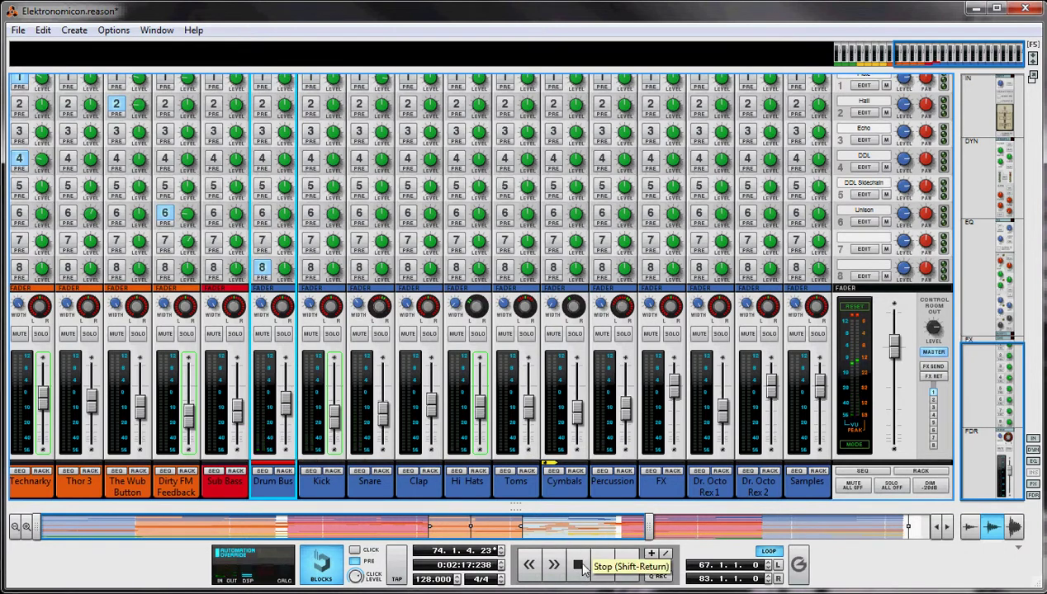